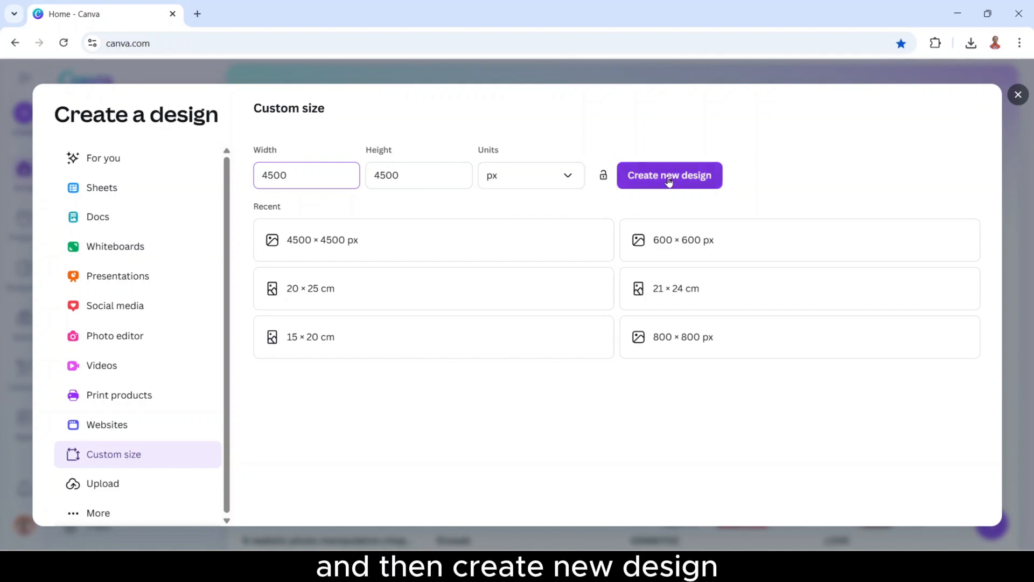
# Create a new 4500 × 4500 px design and add a heading reading "GRATEFUL"
pyautogui.click(685, 182)
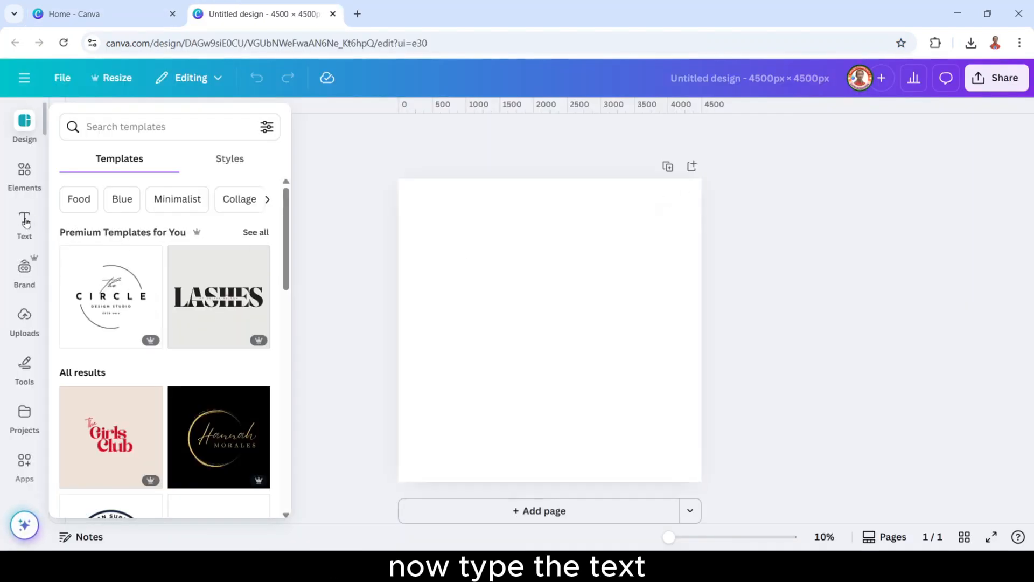
pyautogui.click(25, 221)
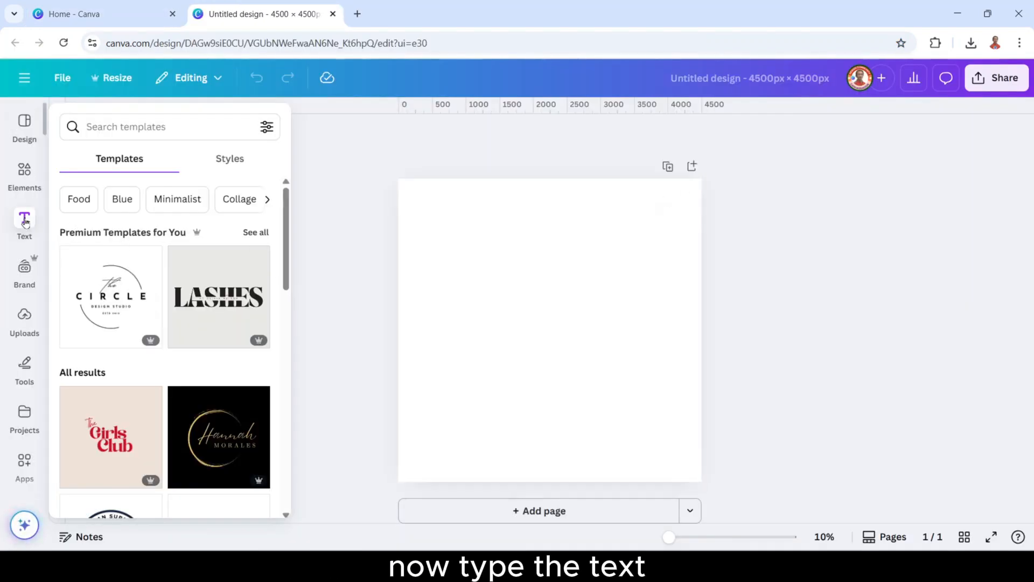
pyautogui.click(160, 330)
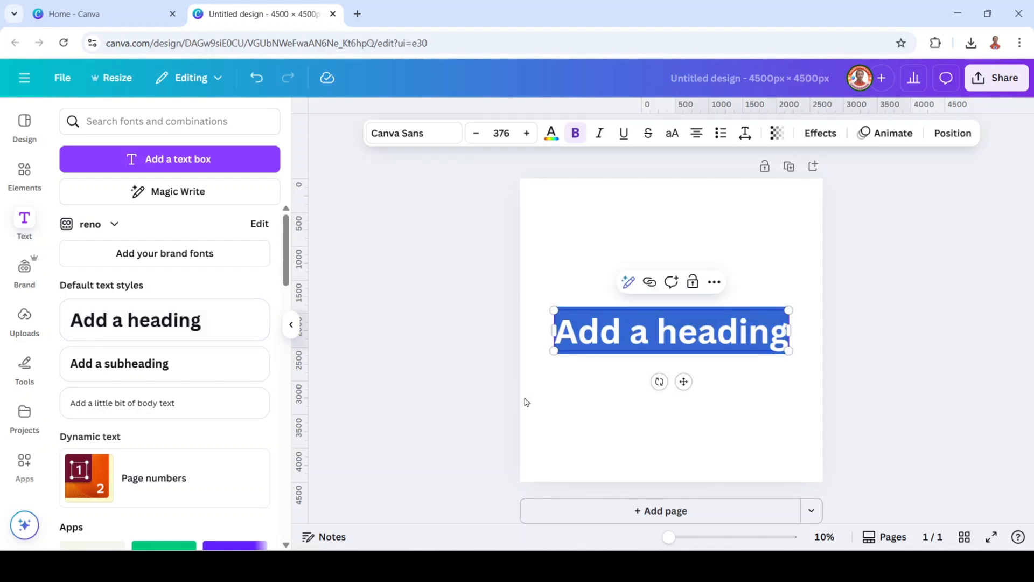
pyautogui.write('GRATEFUL')
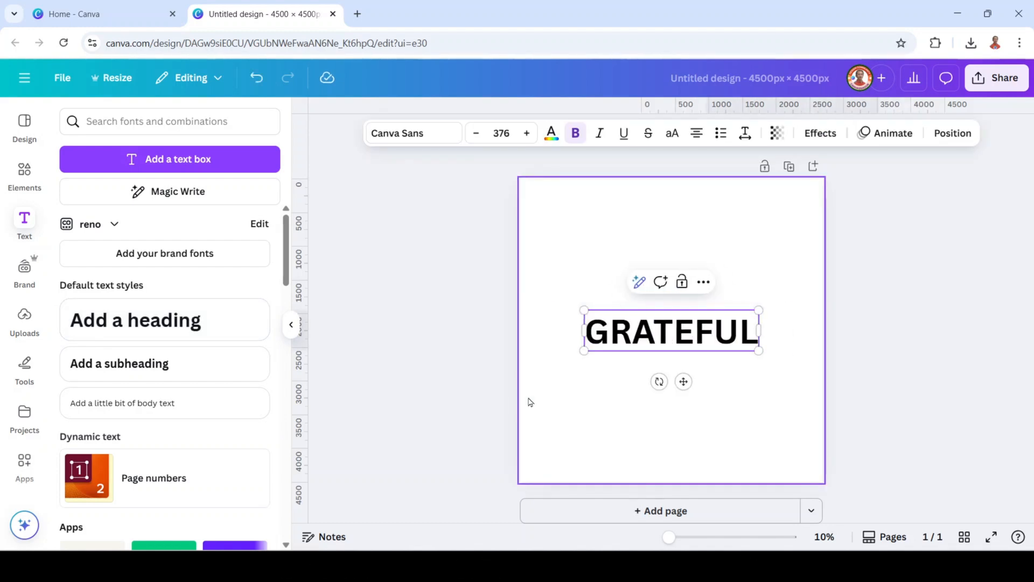
# Set the GRATEFUL heading in Antonio ExtraBold and enlarge it to about size 894 so it spans most of the page width
pyautogui.hotkey('ctrl', 'a')
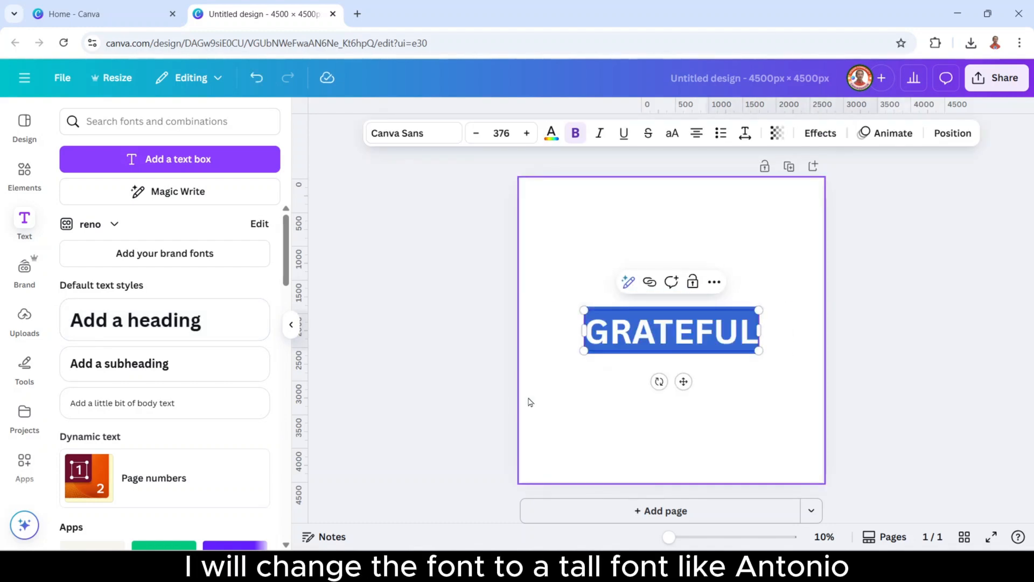
pyautogui.click(404, 133)
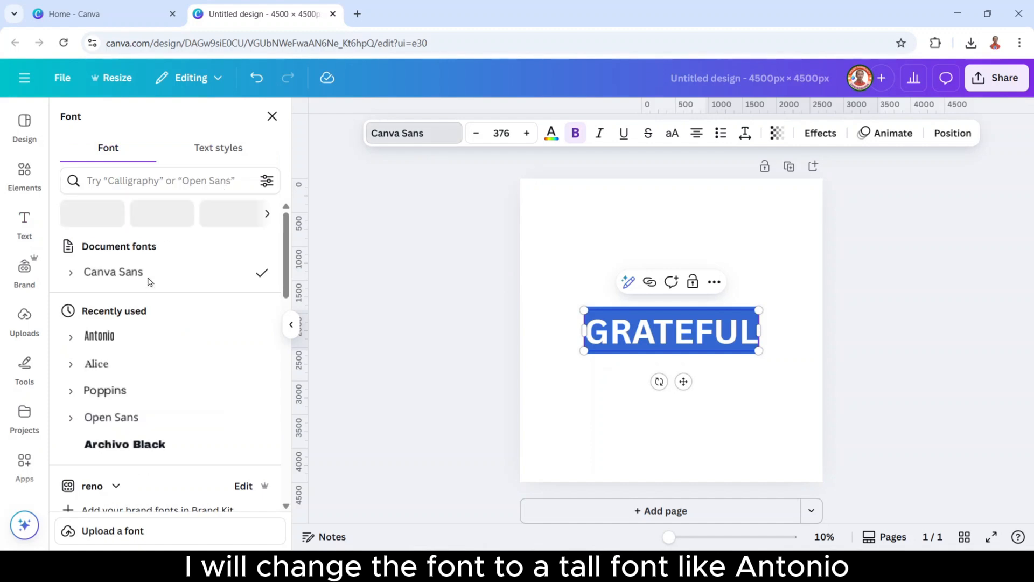
pyautogui.click(77, 341)
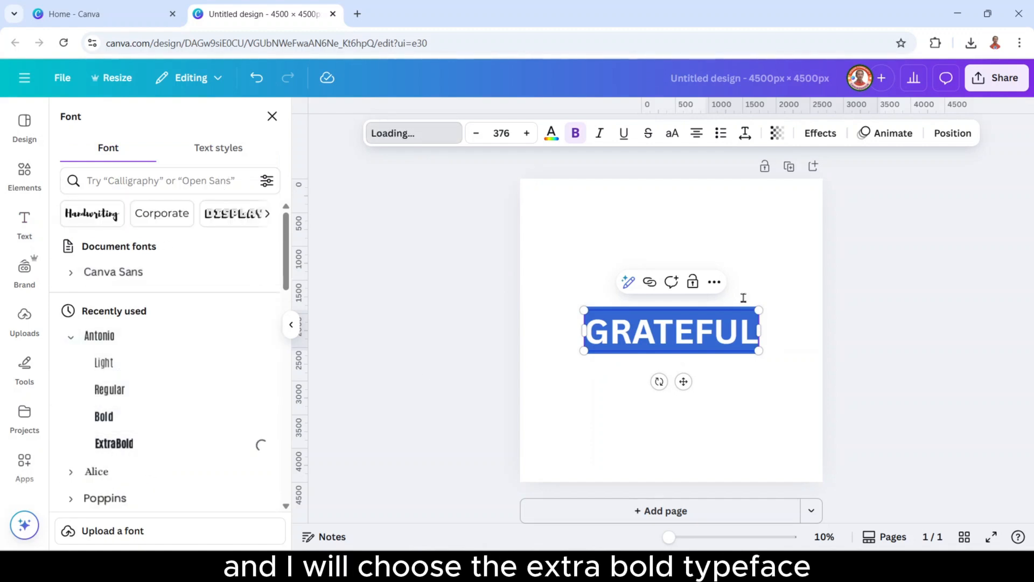
pyautogui.moveTo(734, 306); pyautogui.dragTo(819, 272)
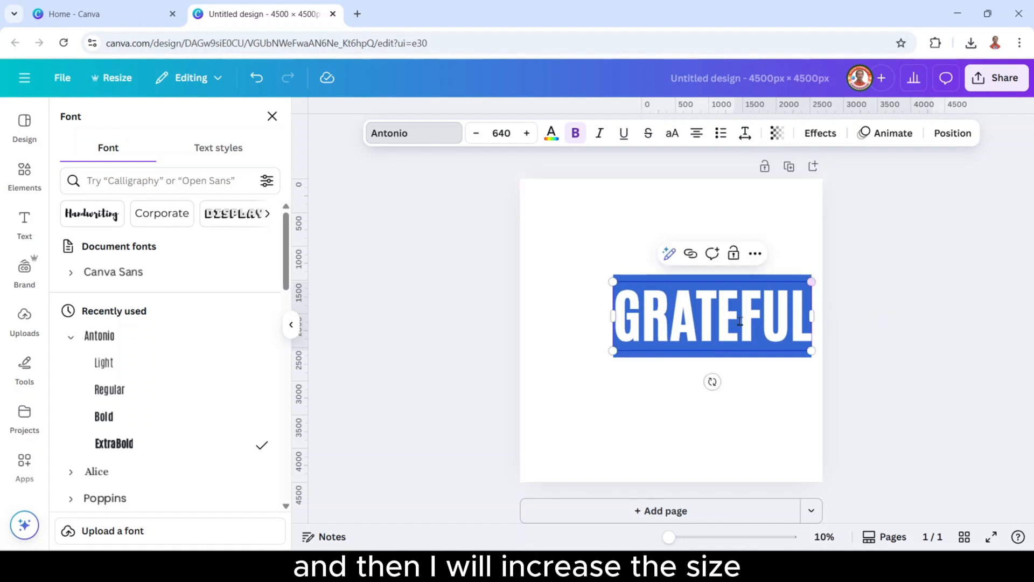
pyautogui.moveTo(597, 357); pyautogui.dragTo(528, 383)
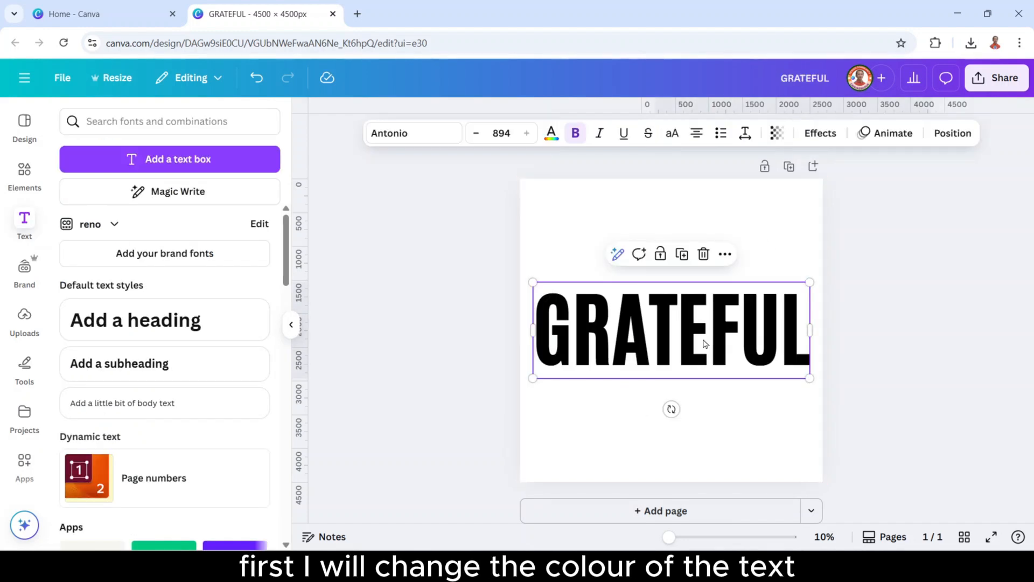
# Recolor the GRATEFUL text white and apply the Outline effect to it
pyautogui.click(551, 133)
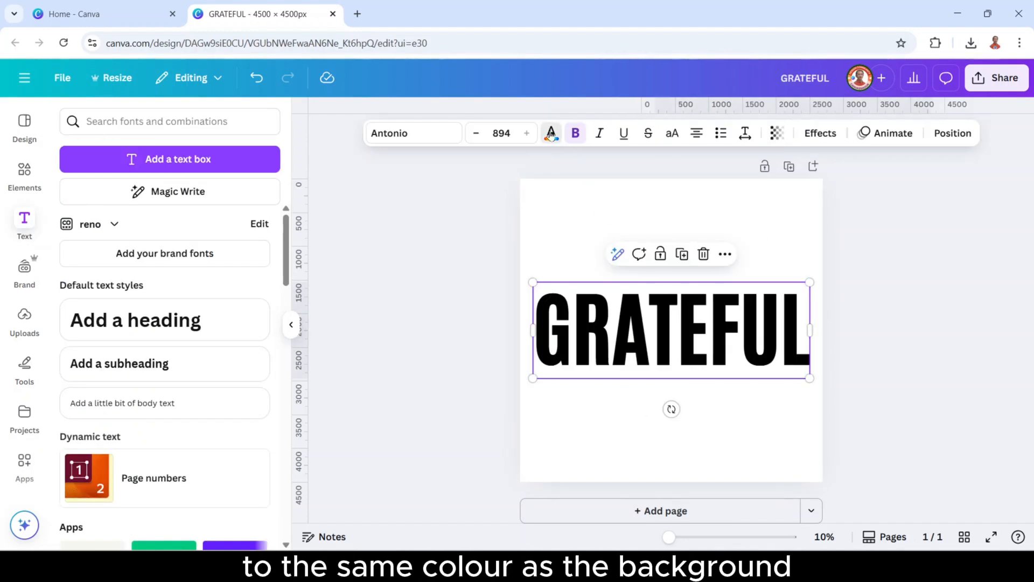
pyautogui.click(138, 215)
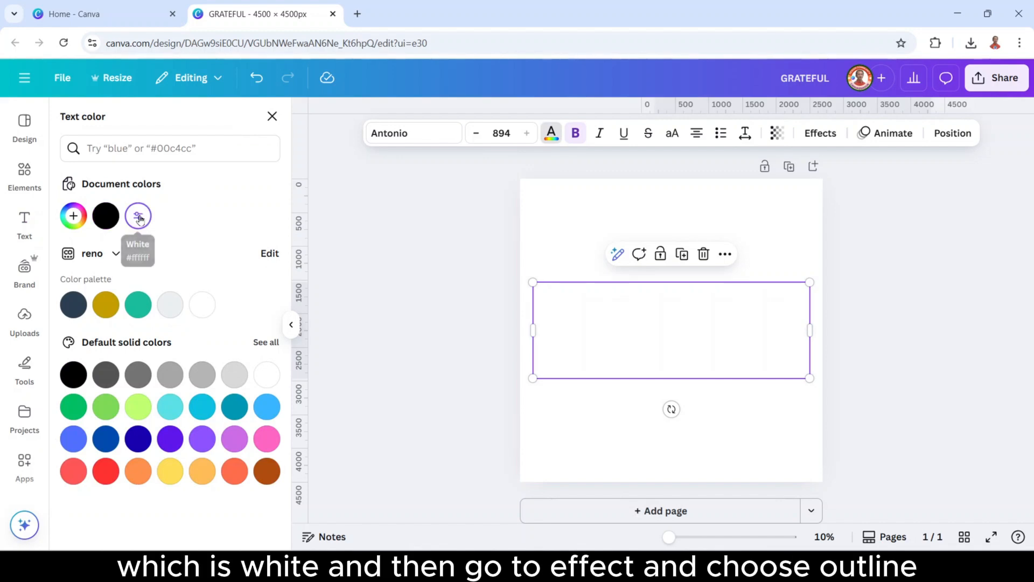
pyautogui.click(817, 135)
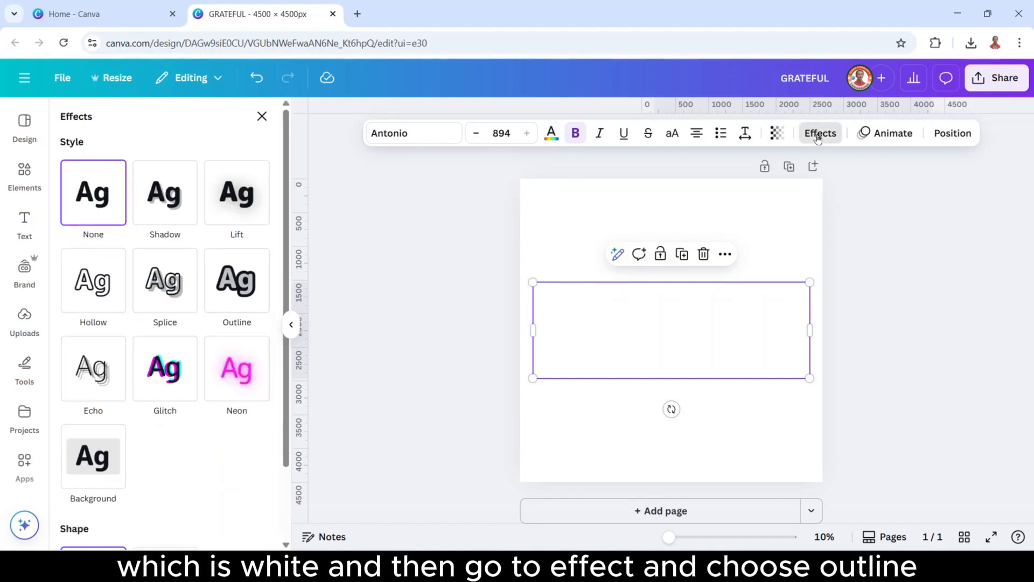
pyautogui.click(238, 280)
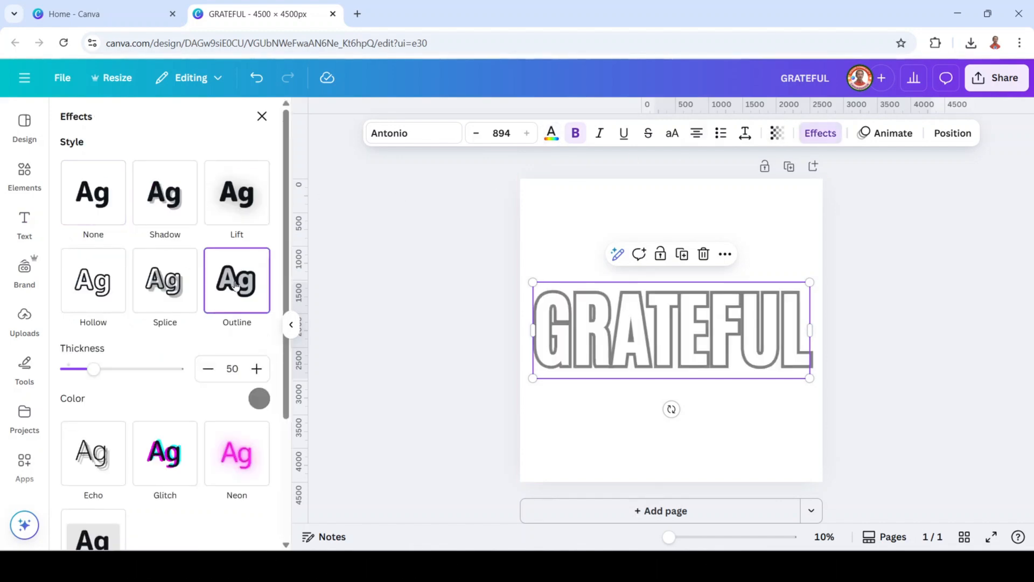
# Set the text outline's color to black and its thickness to 22
pyautogui.click(258, 399)
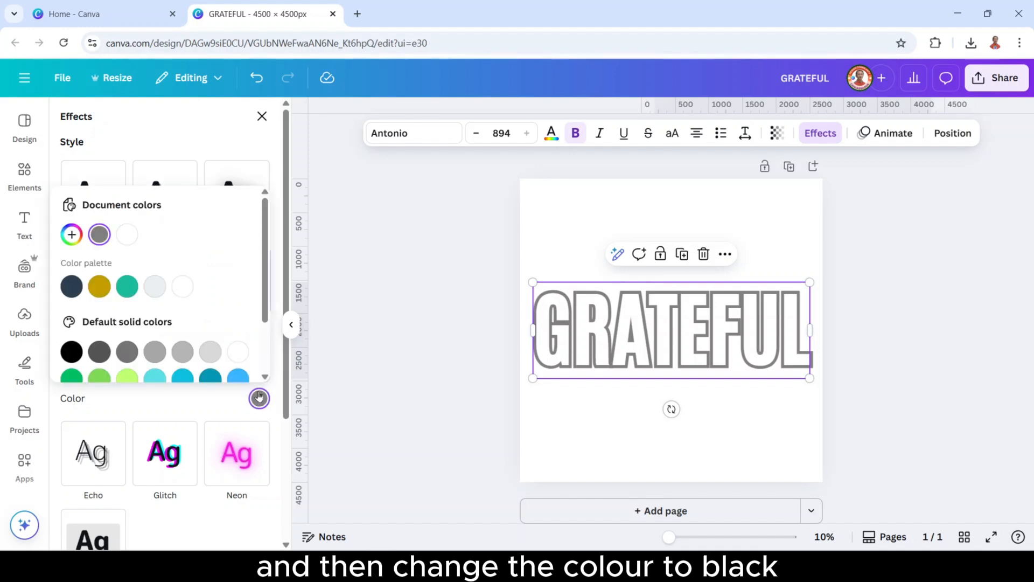
pyautogui.click(71, 352)
pyautogui.click(141, 416)
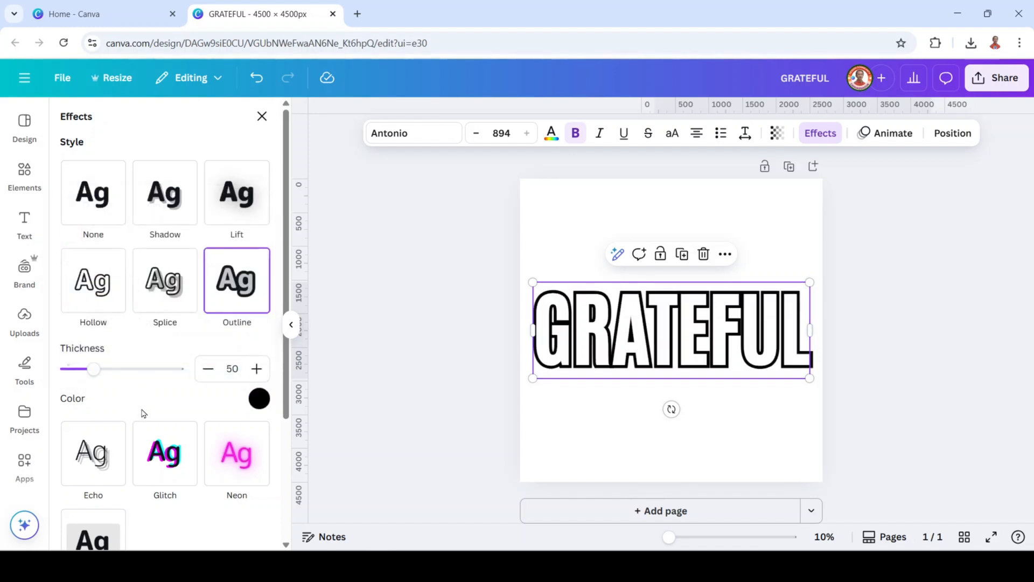
pyautogui.moveTo(95, 373); pyautogui.dragTo(79, 372)
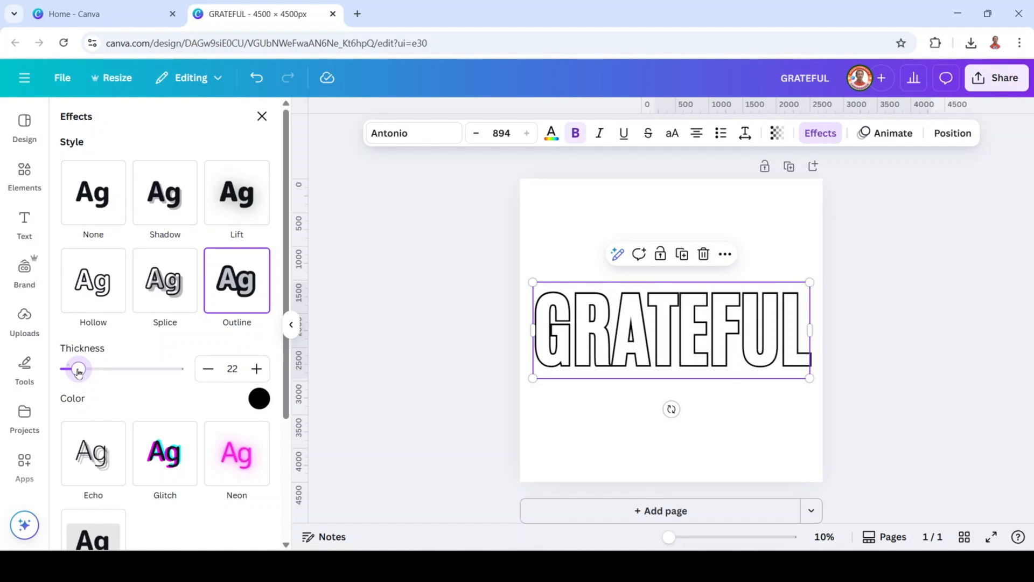
# Download the outlined text design as a PNG with a transparent background
pyautogui.click(1007, 81)
pyautogui.click(791, 360)
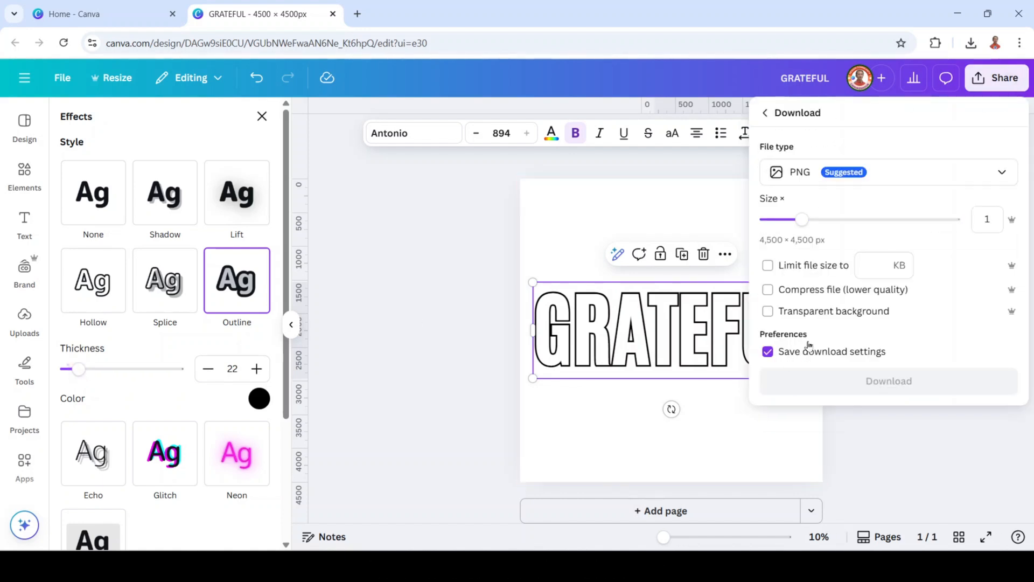
pyautogui.click(784, 312)
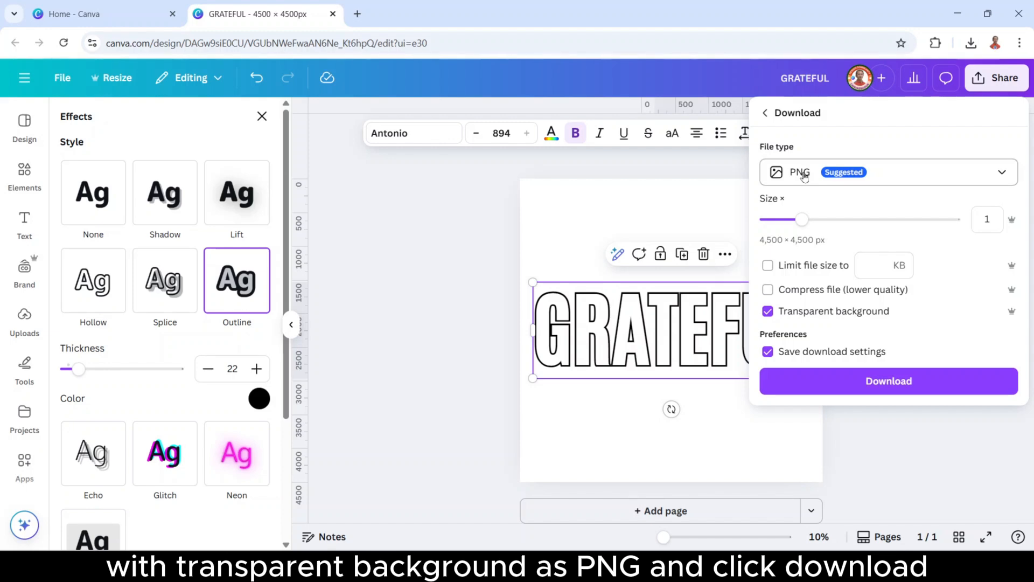
pyautogui.click(889, 381)
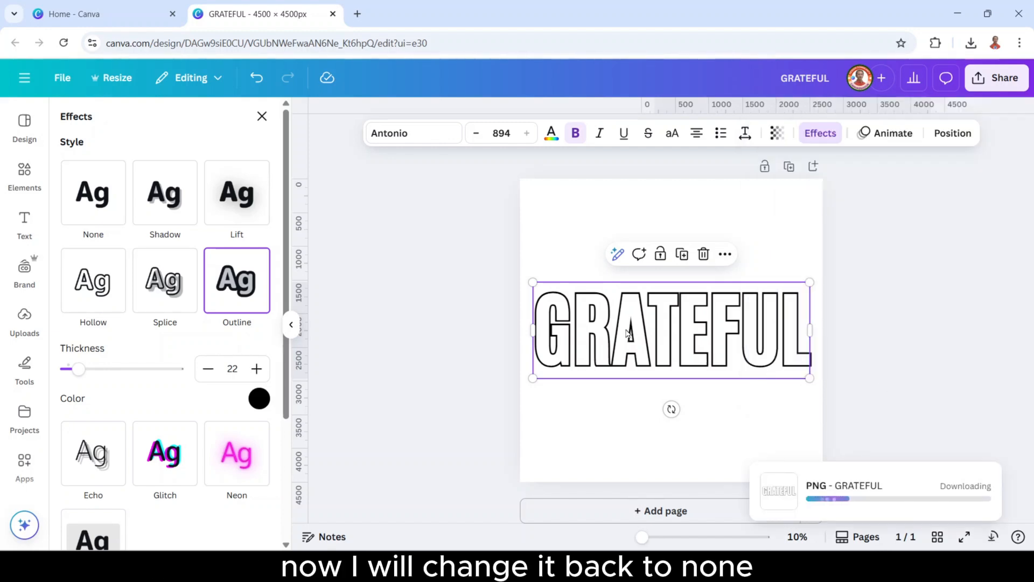
# Remove the Outline effect from the GRATEFUL text and recolor the text black
pyautogui.click(95, 193)
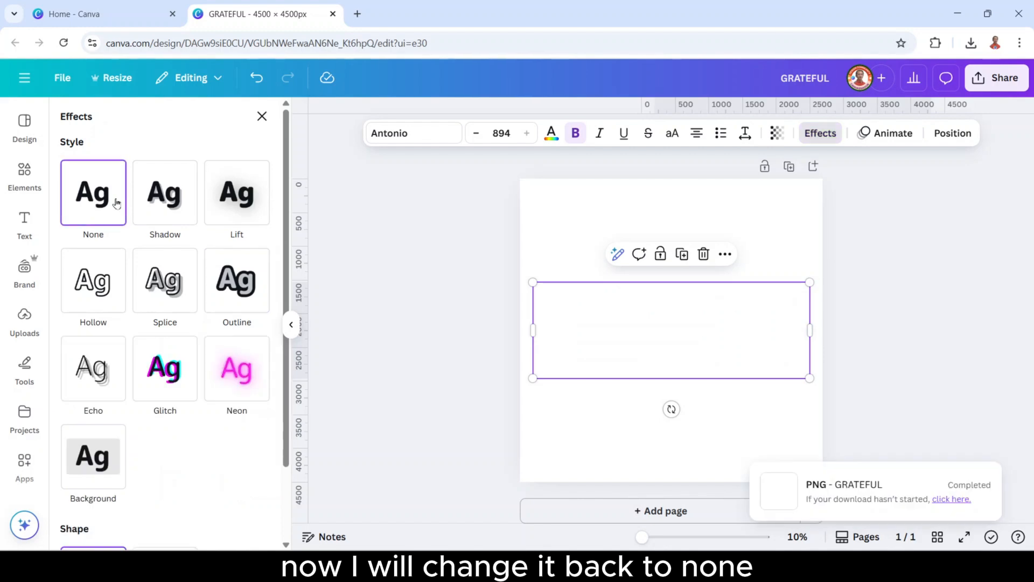
pyautogui.click(550, 135)
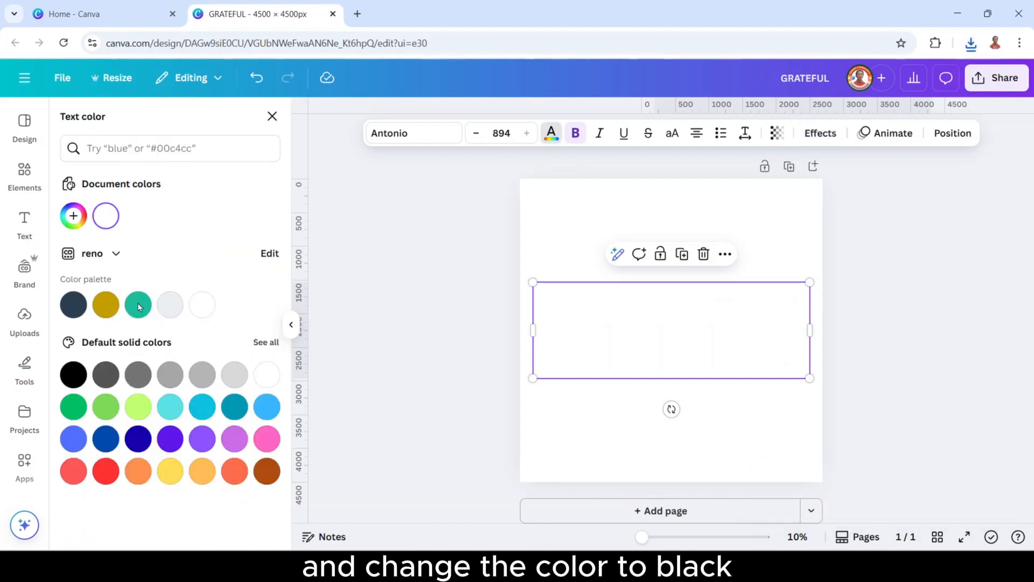
pyautogui.click(74, 375)
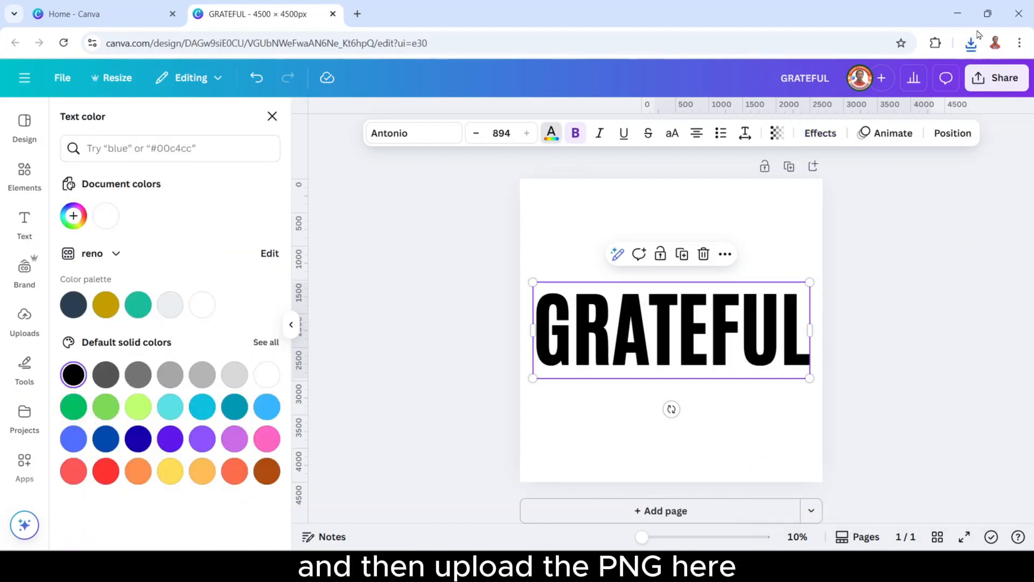
# Place the downloaded outline PNG on the page and open it in the Skew Image app
pyautogui.click(975, 47)
pyautogui.moveTo(819, 97); pyautogui.dragTo(639, 370)
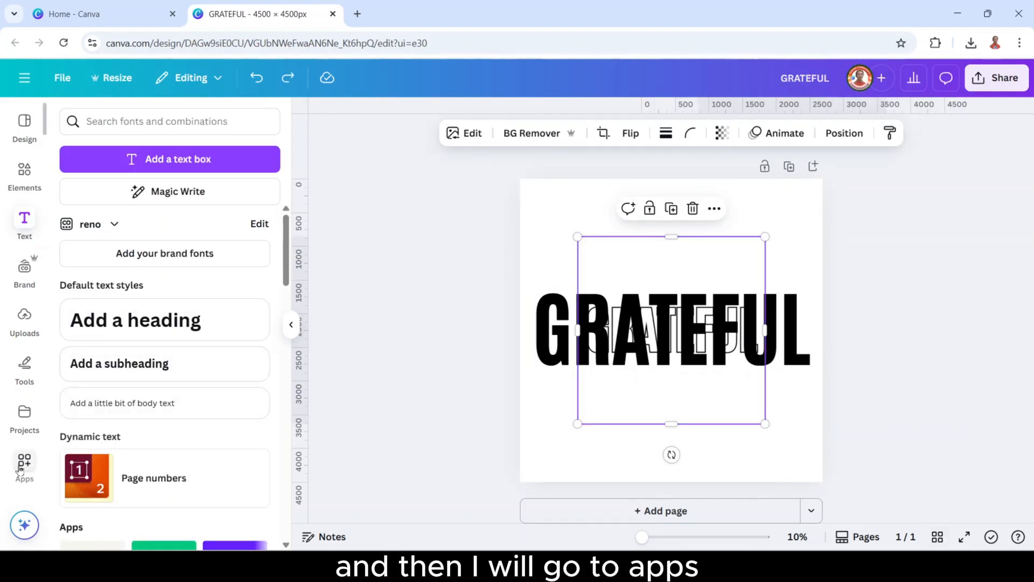
pyautogui.click(23, 464)
pyautogui.click(130, 122)
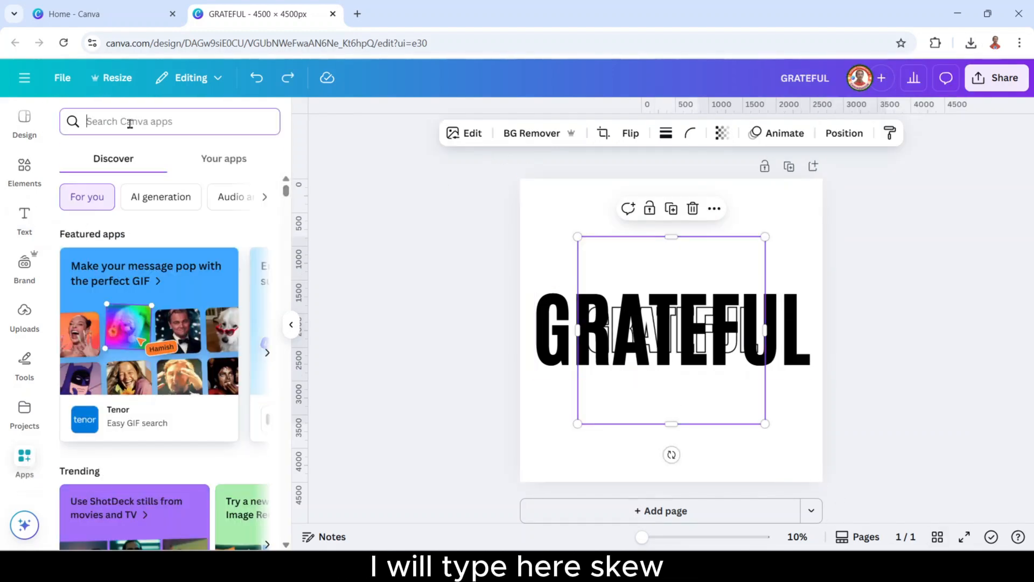
pyautogui.write('SK')
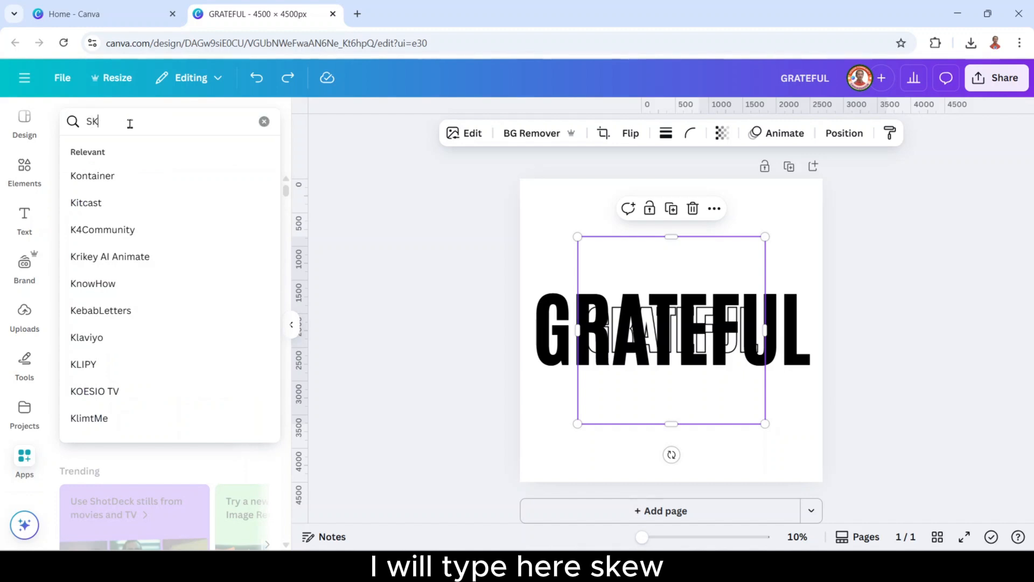
pyautogui.write('EW')
pyautogui.press('Return')
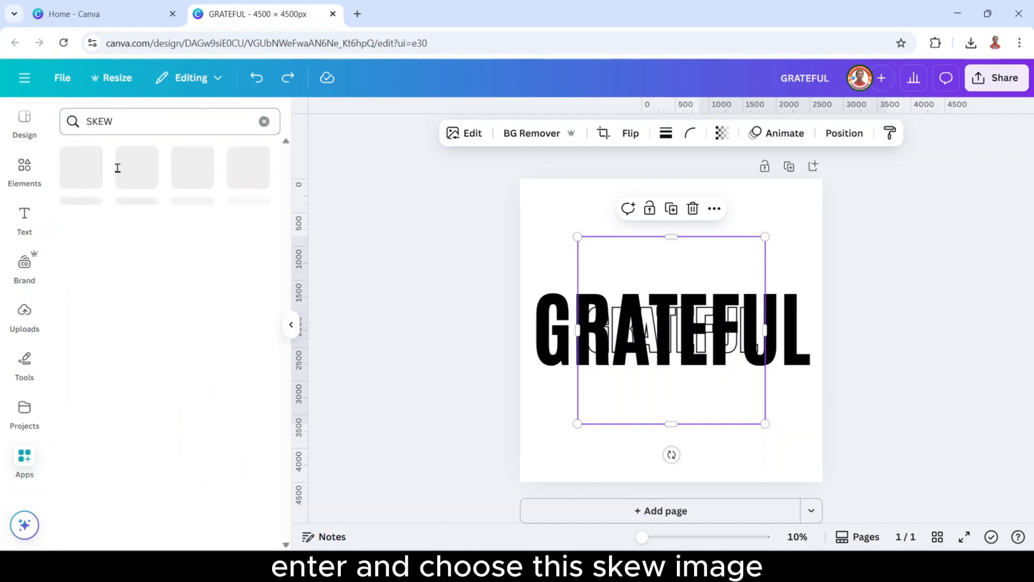
pyautogui.click(85, 175)
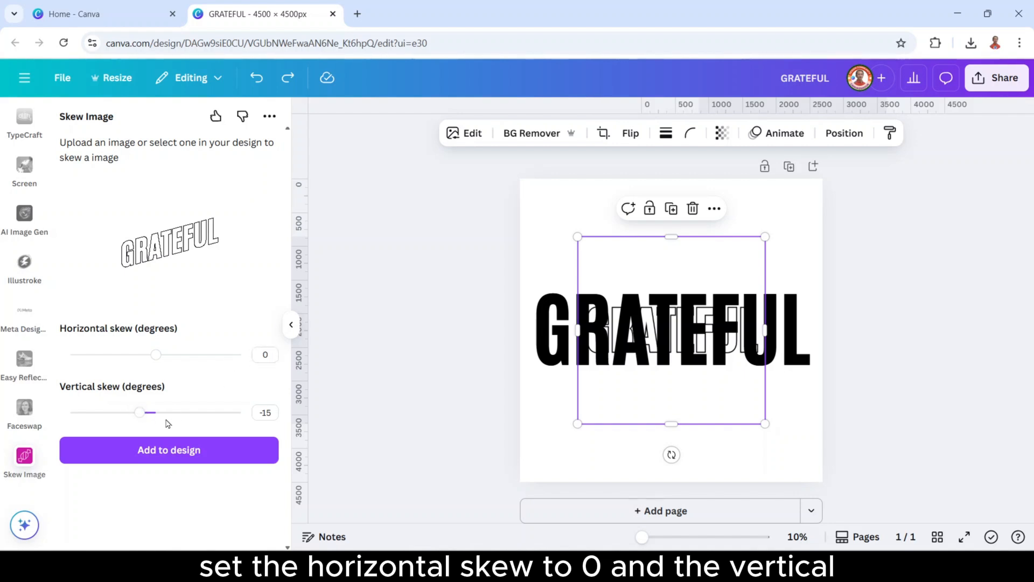
# Skew the outline image -15 degrees vertically with 0 degrees horizontal skew and add the result to the design
pyautogui.click(262, 414)
pyautogui.press('BackSpace')
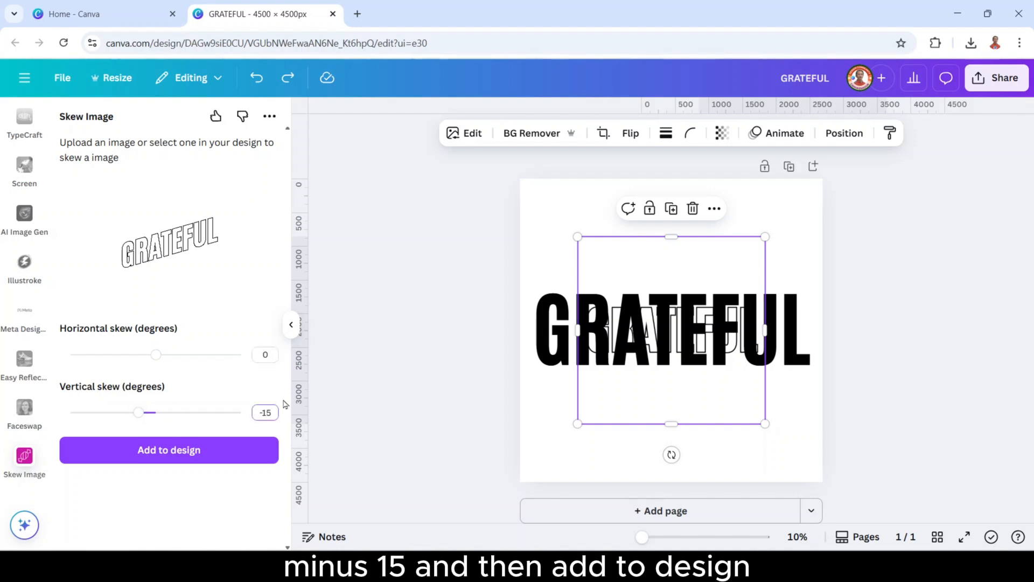
pyautogui.click(216, 452)
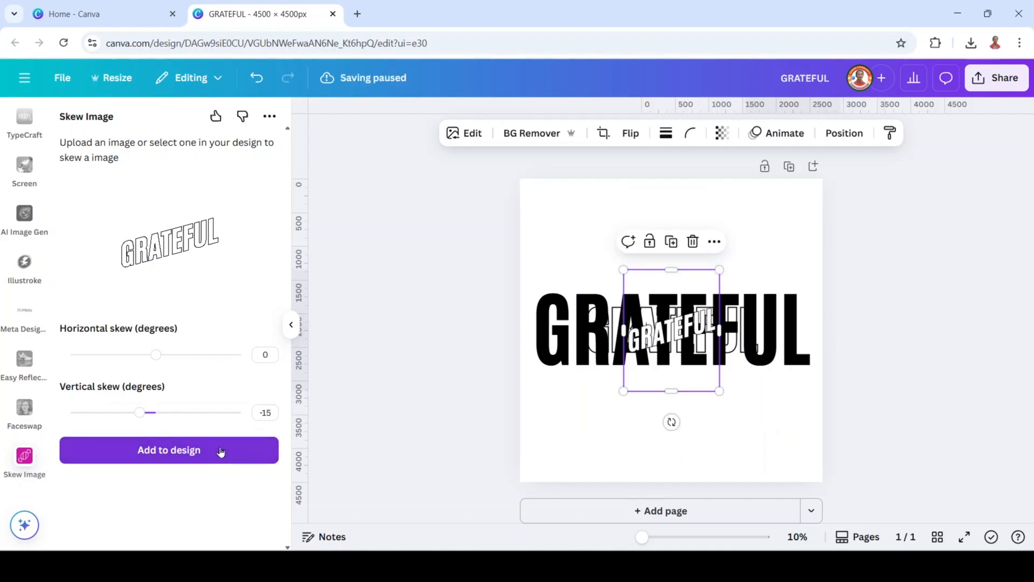
# Delete the unskewed outline image and enlarge the skewed one to span the full page width over the black text
pyautogui.moveTo(596, 405); pyautogui.dragTo(553, 481)
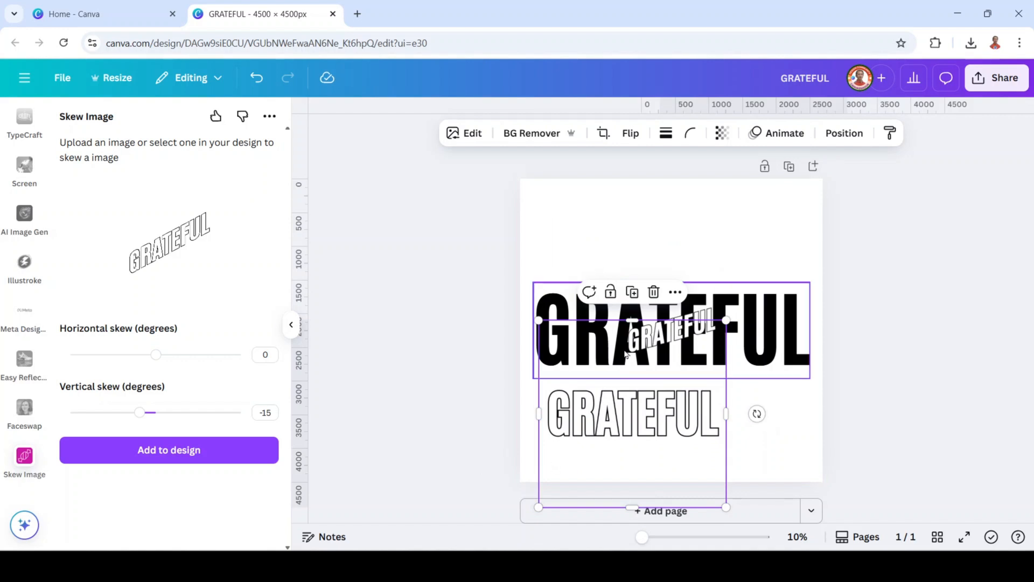
pyautogui.click(654, 291)
pyautogui.click(633, 388)
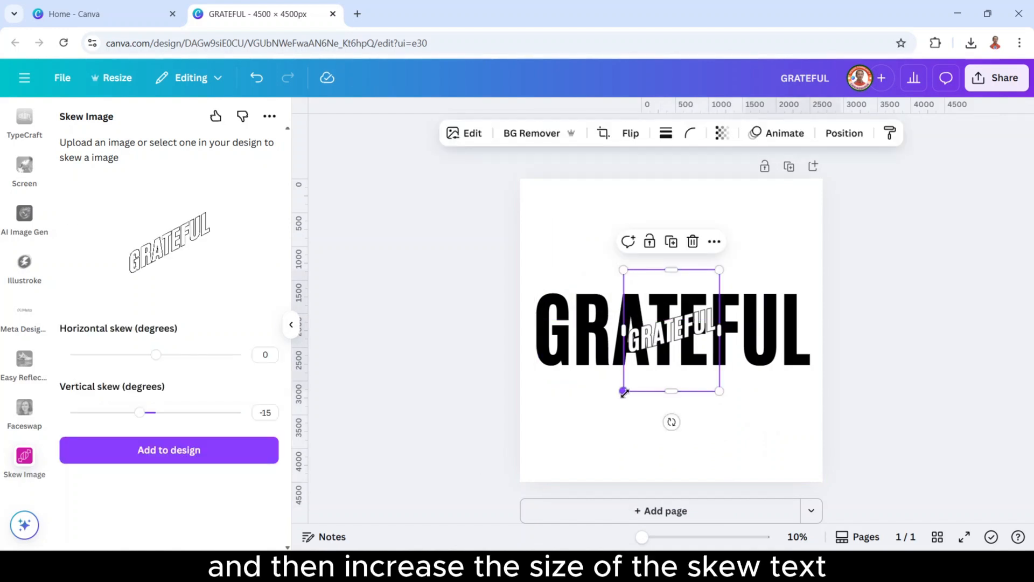
pyautogui.moveTo(623, 391); pyautogui.dragTo(496, 508)
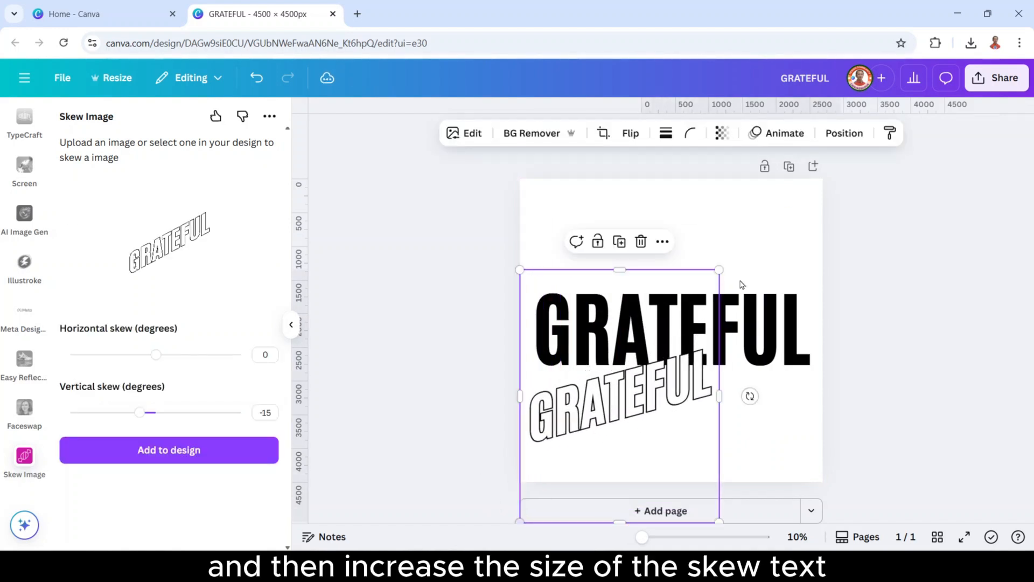
pyautogui.moveTo(755, 246); pyautogui.dragTo(856, 154)
# Send the skewed outline image behind the black GRATEFUL text and duplicate it
pyautogui.rightClick(773, 306)
pyautogui.moveTo(817, 262)
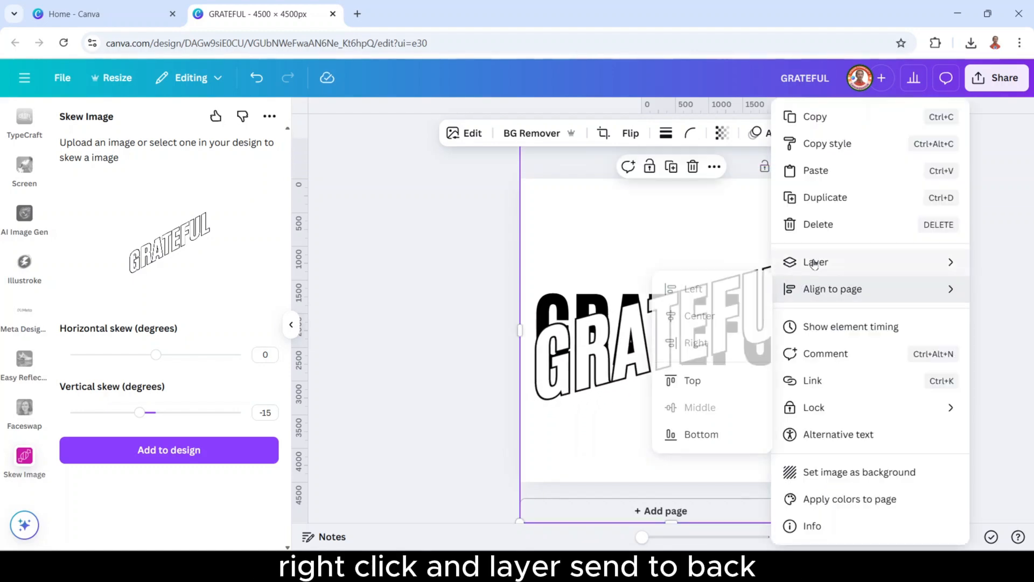
pyautogui.click(647, 344)
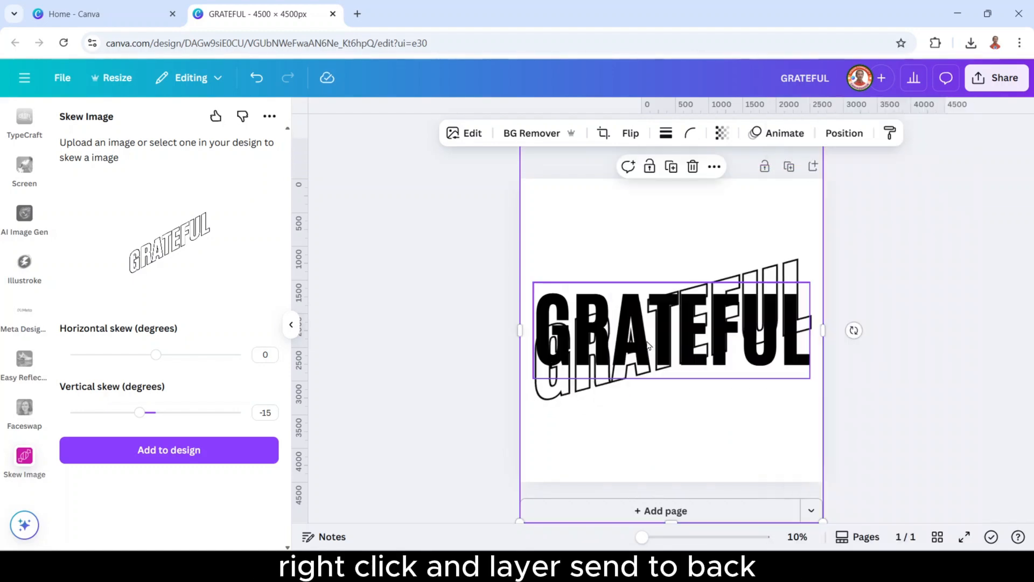
pyautogui.click(672, 167)
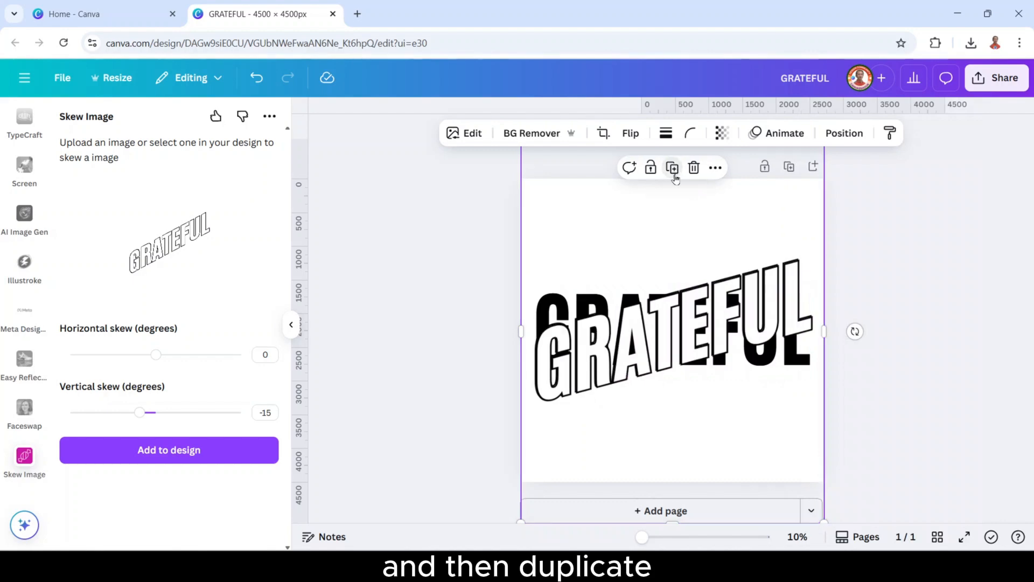
# Align the duplicate skewed outline over the original and crop its right side in to the page center
pyautogui.moveTo(680, 338)
pyautogui.mouseDown()
pyautogui.moveTo(685, 350)
pyautogui.moveTo(678, 334)
pyautogui.mouseUp()
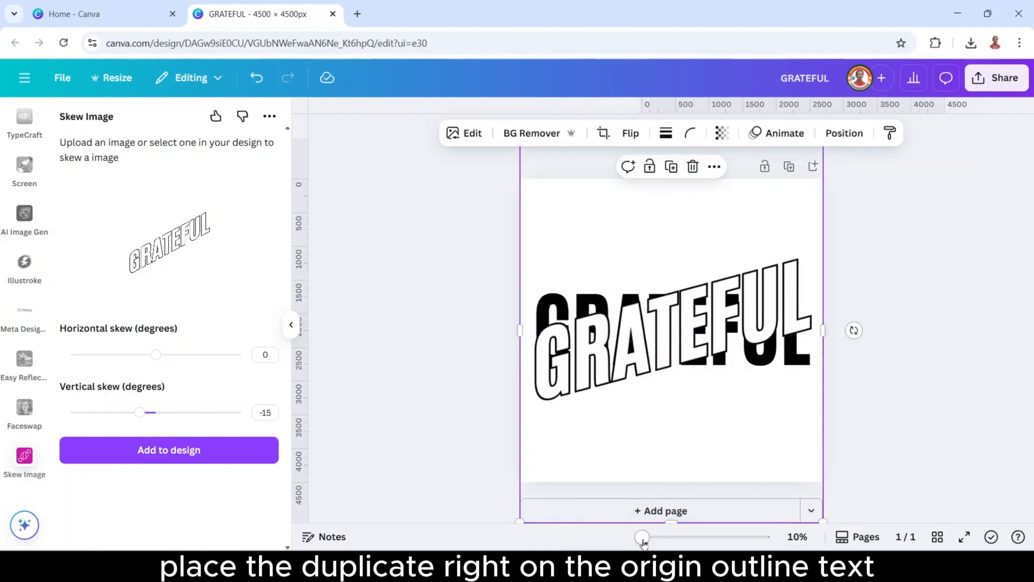
pyautogui.moveTo(642, 539)
pyautogui.mouseDown()
pyautogui.moveTo(676, 539)
pyautogui.moveTo(654, 538)
pyautogui.mouseUp()
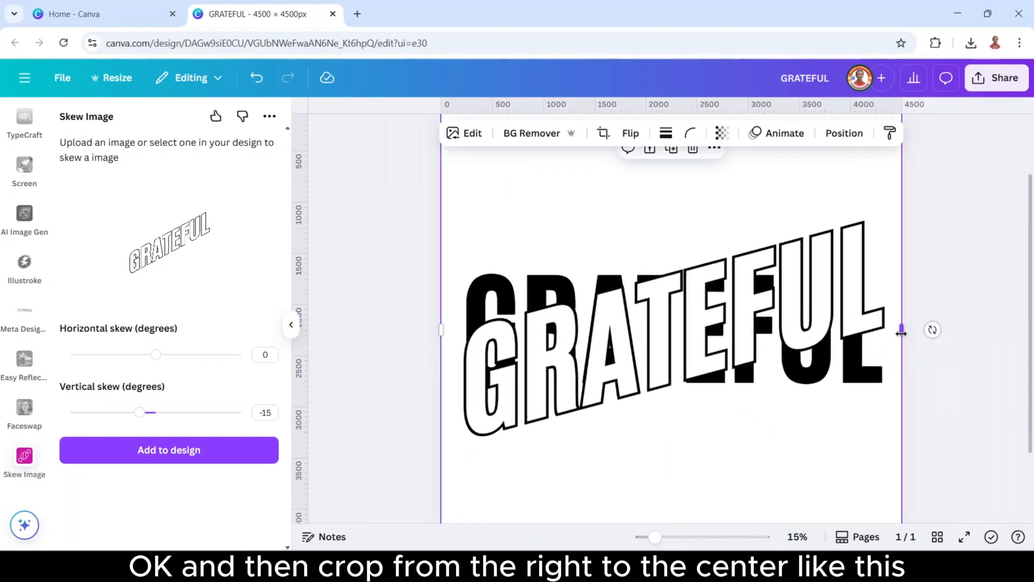
pyautogui.moveTo(901, 333); pyautogui.dragTo(683, 353)
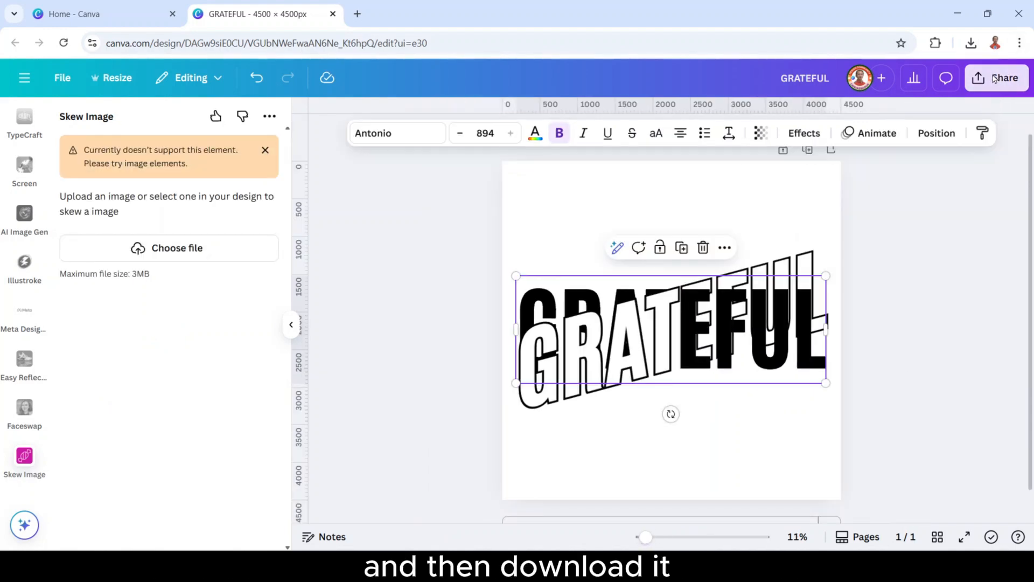
# Download the design as a PNG at 4,500 × 4,500 px with the transparent background option turned off
pyautogui.click(995, 79)
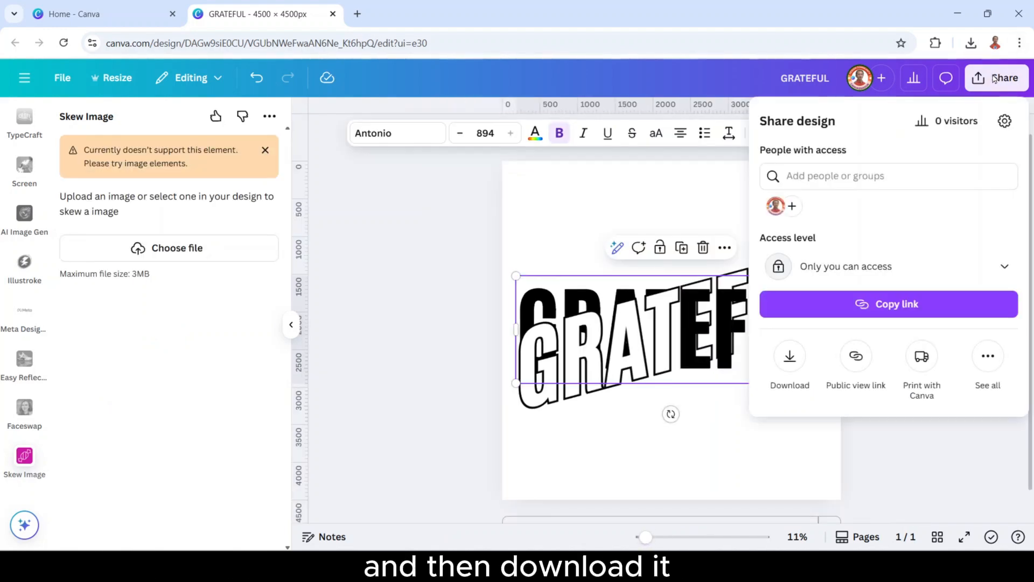
pyautogui.click(789, 359)
pyautogui.click(768, 312)
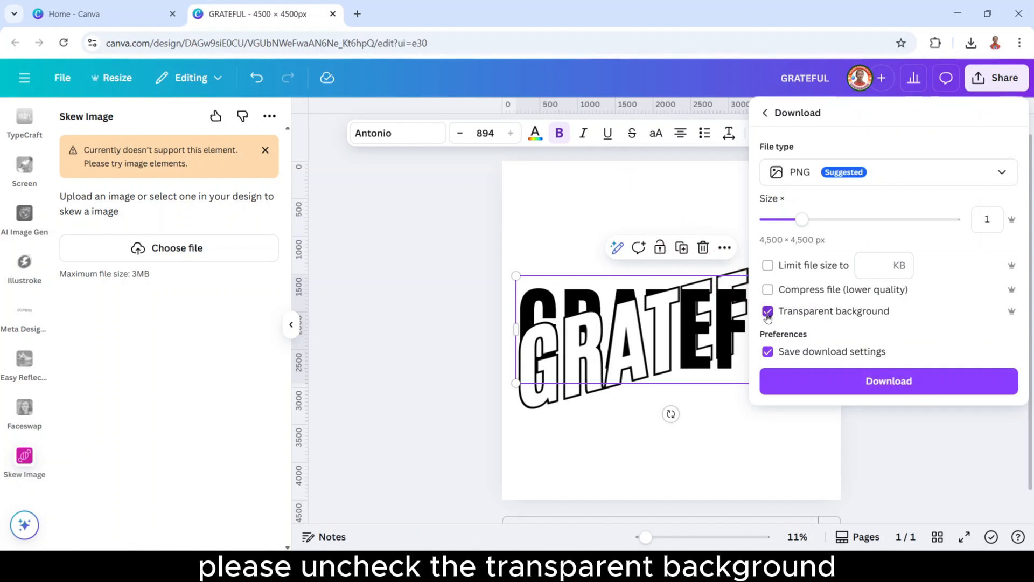
pyautogui.click(910, 384)
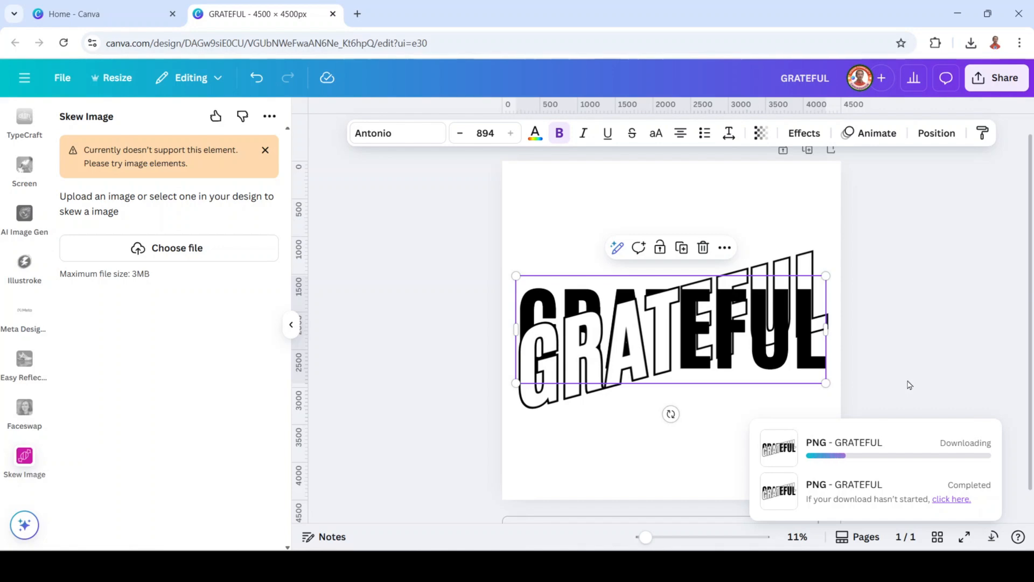
# Add a second page and set its background color to orange
pyautogui.scroll(-1, 700, 430)
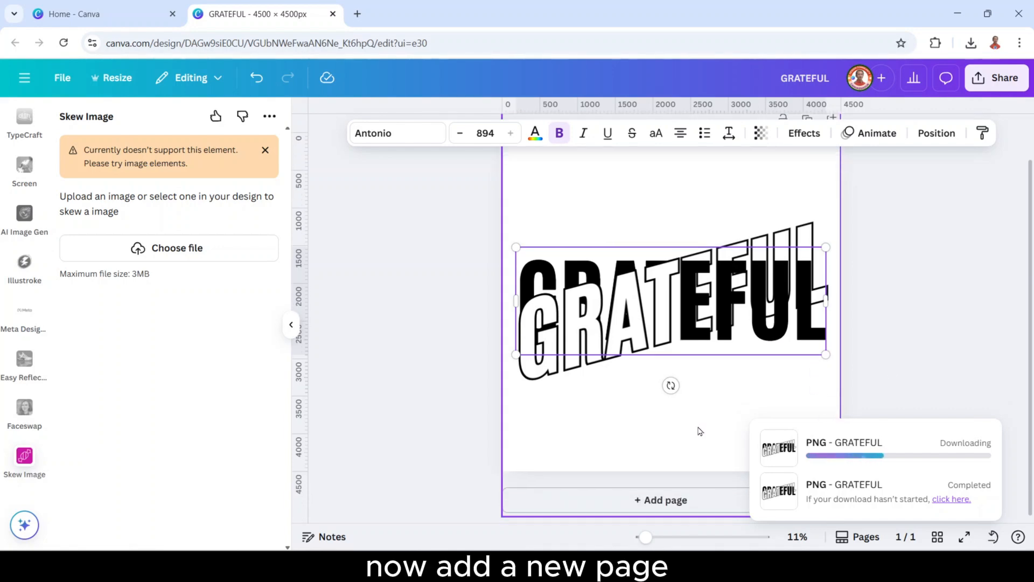
pyautogui.click(680, 501)
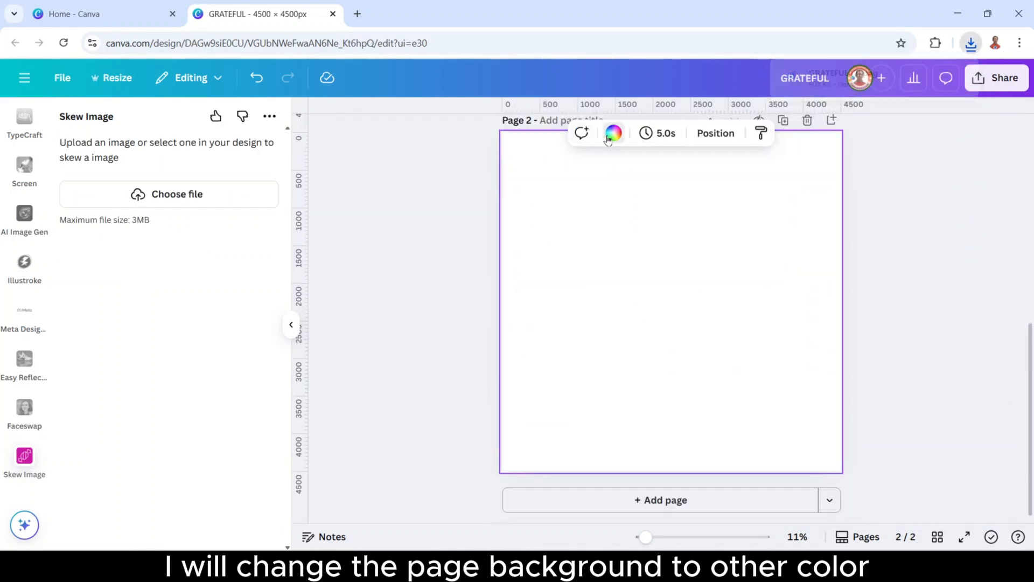
pyautogui.click(608, 138)
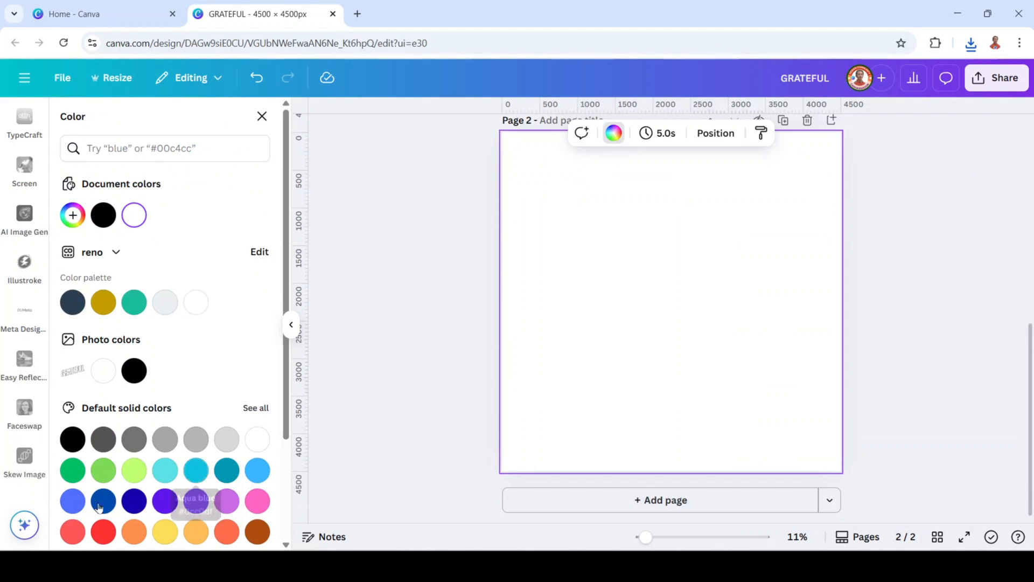
pyautogui.click(226, 531)
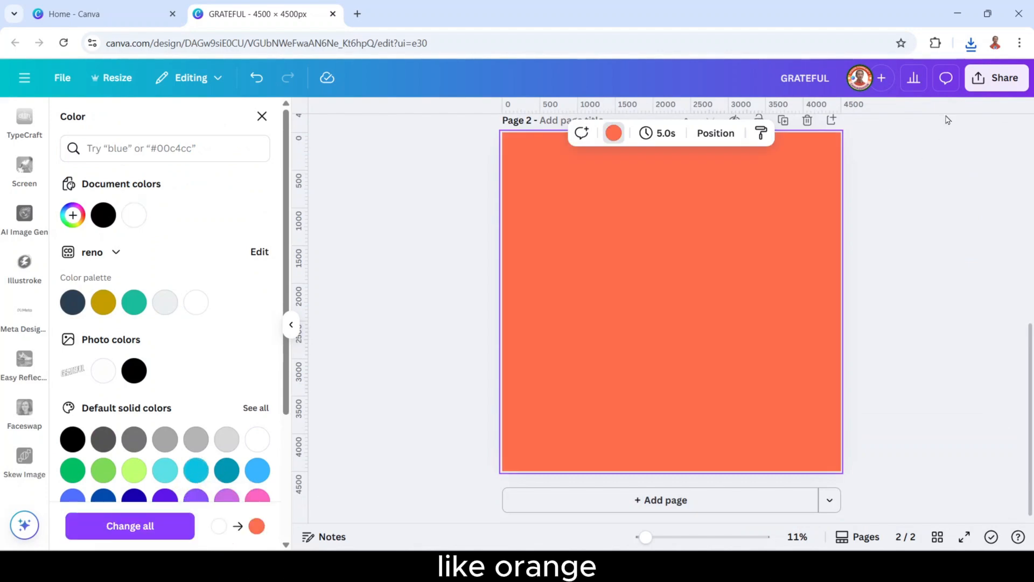
# Place the newly downloaded GRATEFUL PNG on page 2 and remove its white background
pyautogui.click(970, 44)
pyautogui.moveTo(843, 105); pyautogui.dragTo(661, 291)
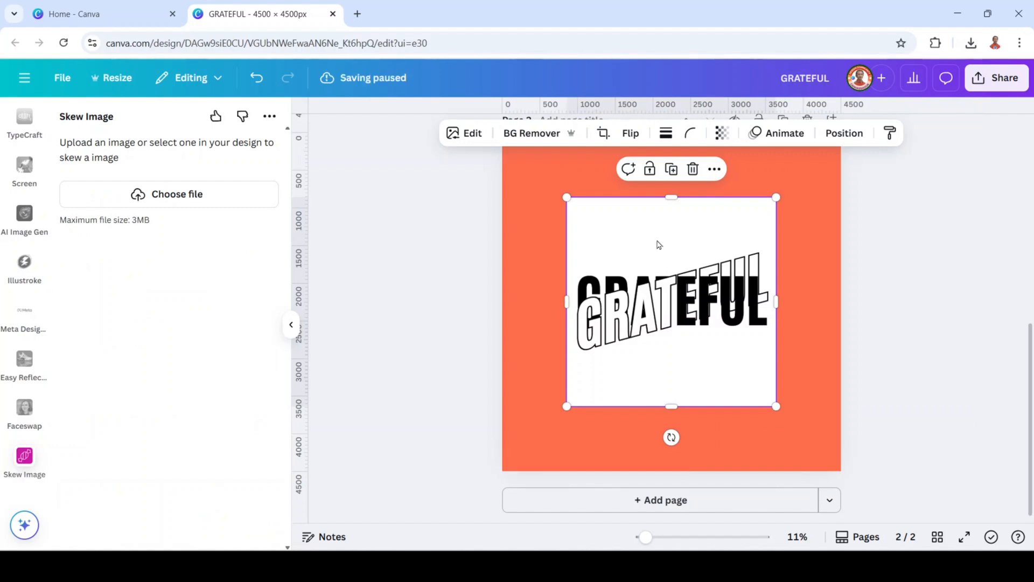
pyautogui.click(529, 135)
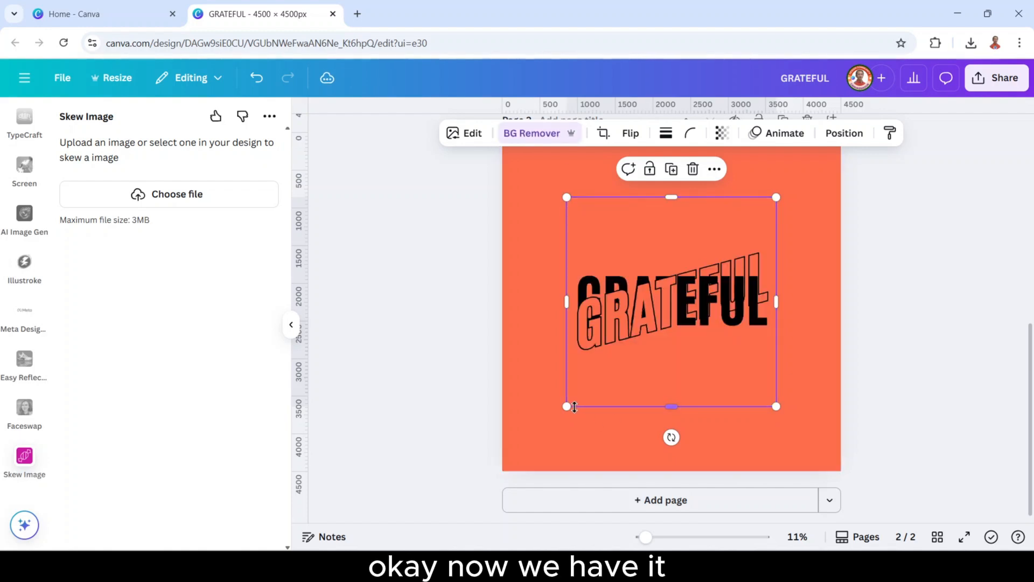
# Enlarge the background-free GRATEFUL image from opposite corners to fill the whole of page 2
pyautogui.moveTo(565, 411); pyautogui.dragTo(504, 470)
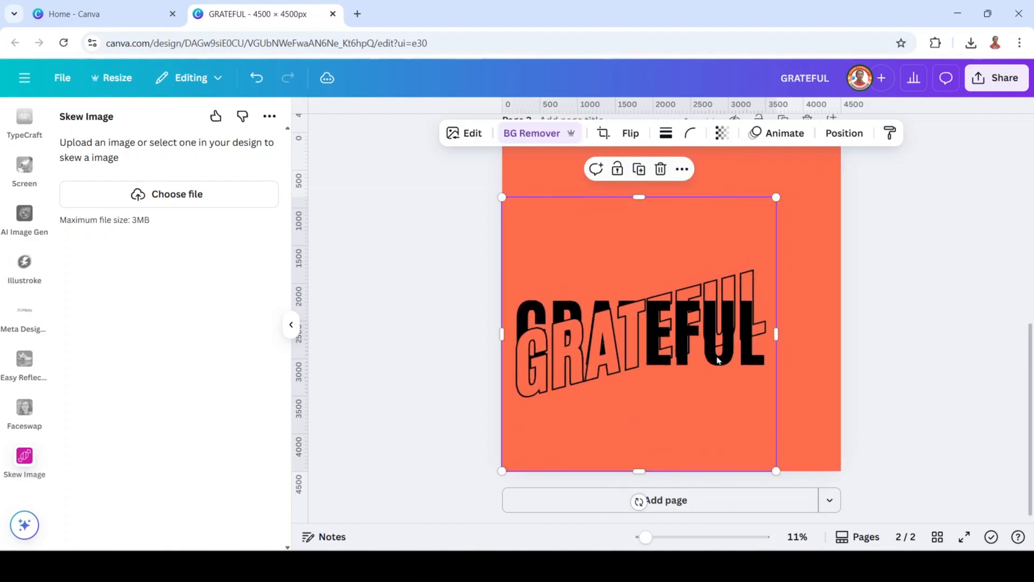
pyautogui.moveTo(779, 194); pyautogui.dragTo(846, 135)
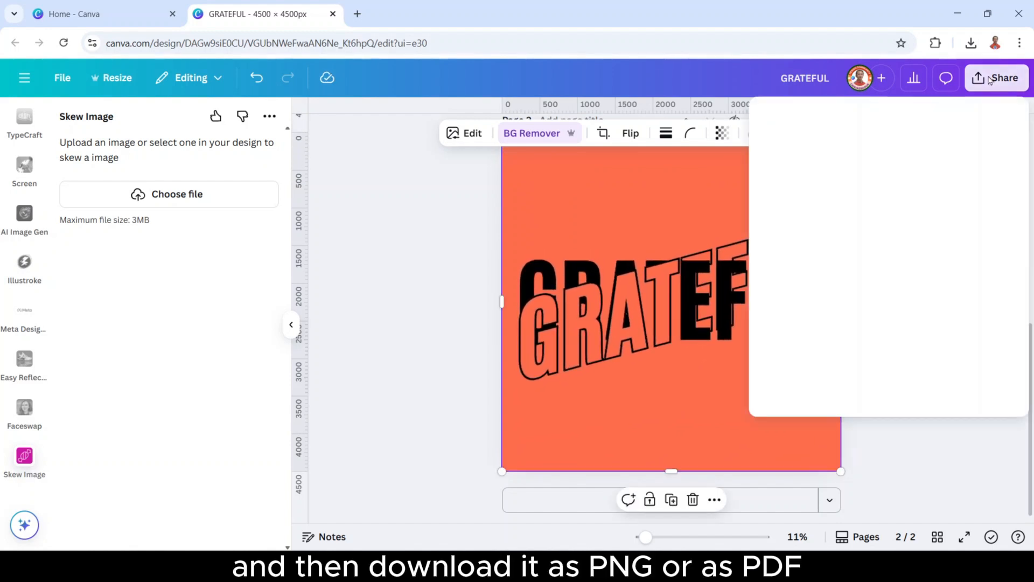
# Download only page 2 as a PNG with a transparent background
pyautogui.click(986, 85)
pyautogui.click(790, 357)
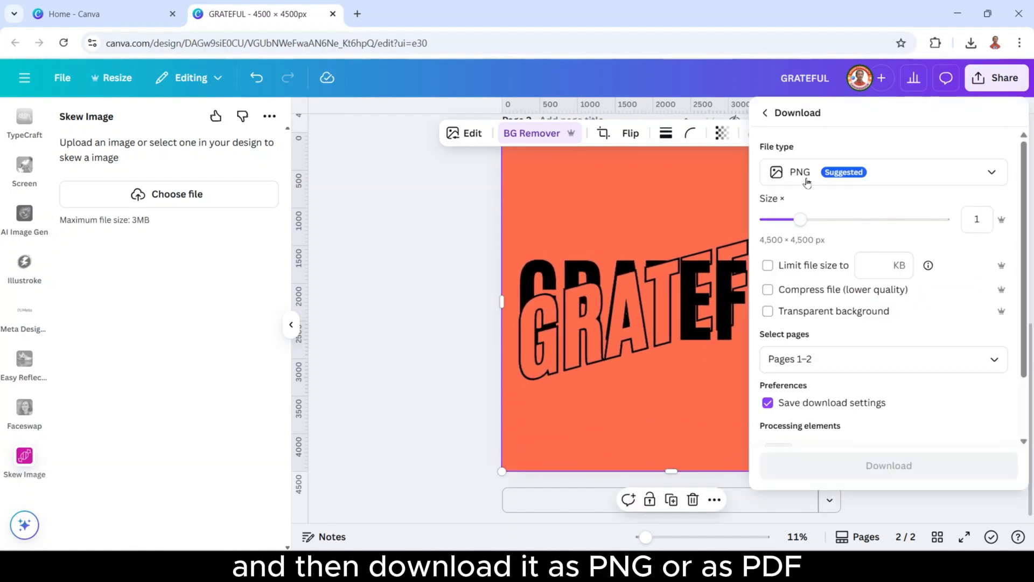
pyautogui.click(922, 182)
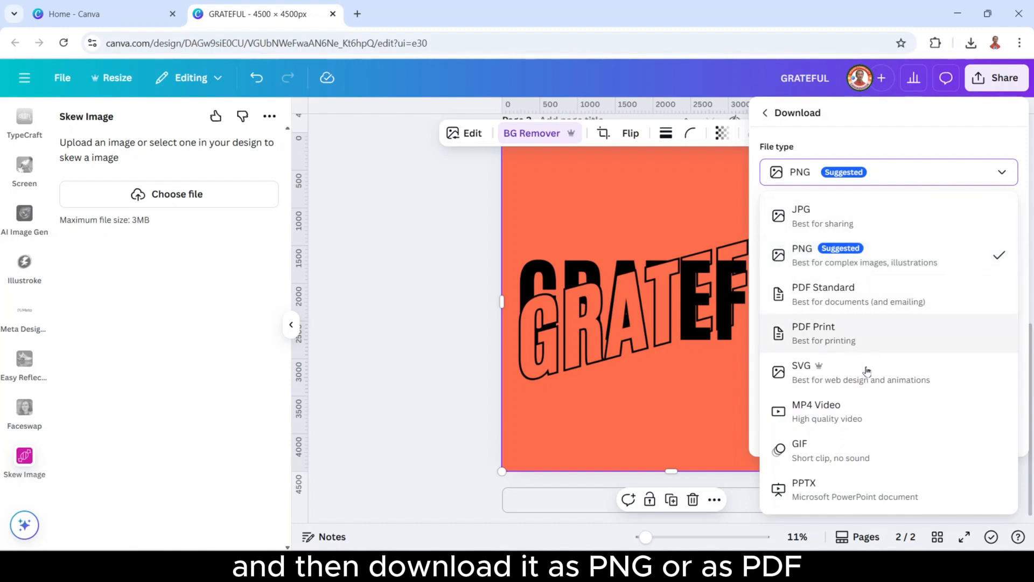
pyautogui.click(865, 258)
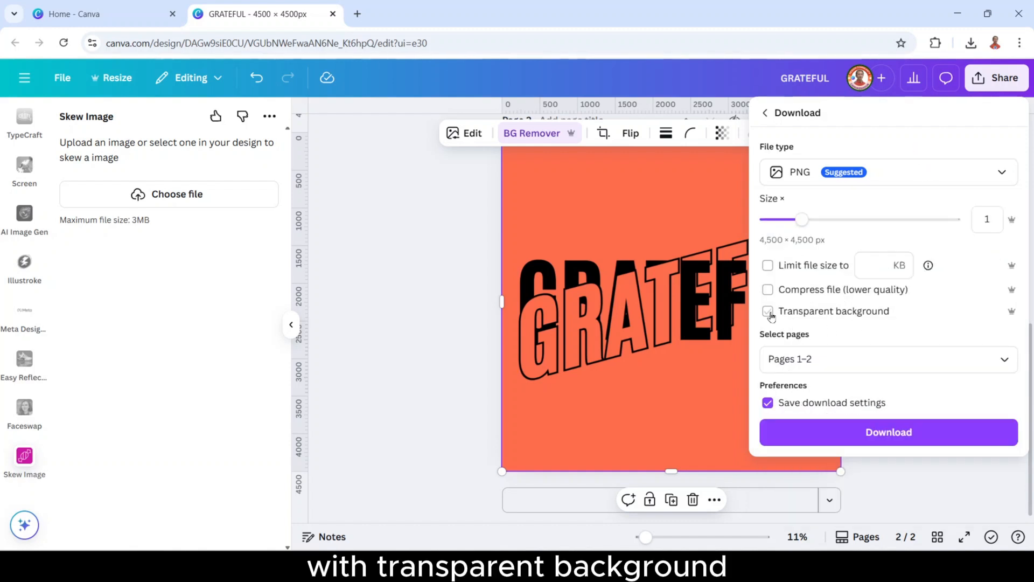
pyautogui.click(824, 360)
pyautogui.click(779, 240)
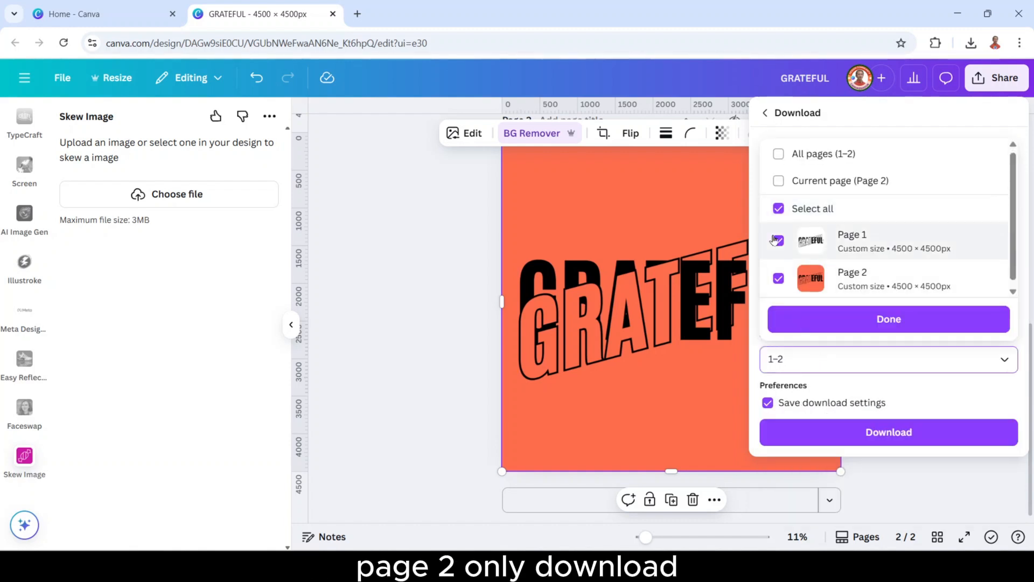
pyautogui.click(889, 319)
pyautogui.click(885, 438)
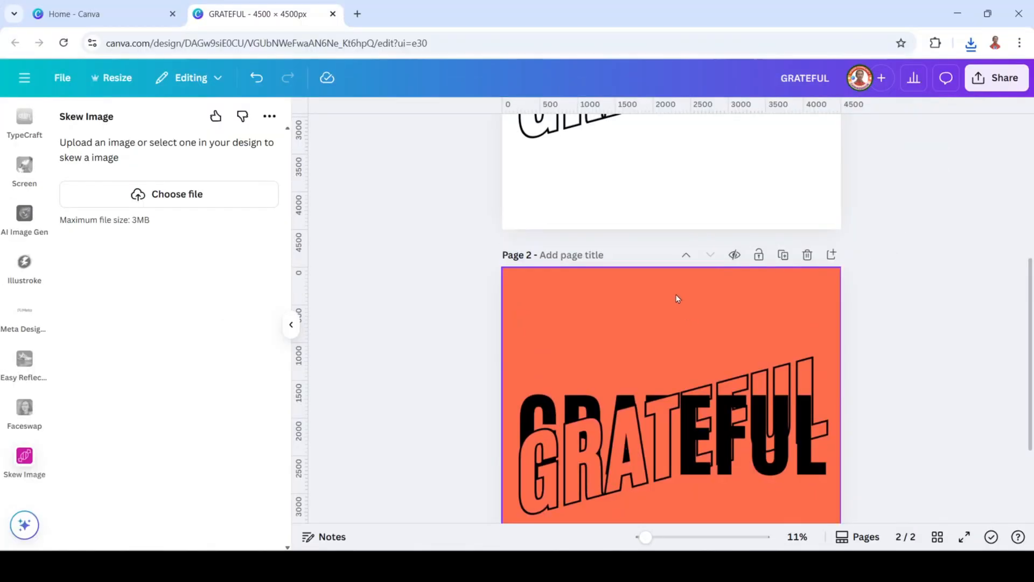
# Crop the empty top strip of the page 2 image and change the exposed page background to white
pyautogui.click(677, 298)
pyautogui.moveTo(669, 268); pyautogui.dragTo(664, 307)
pyautogui.click(743, 289)
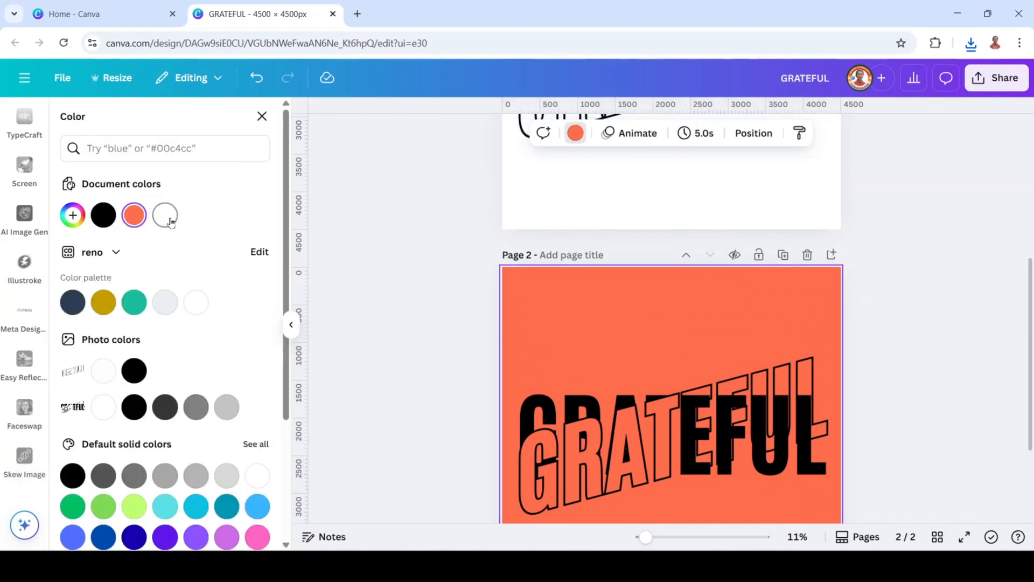
pyautogui.click(171, 215)
pyautogui.scroll(-1, 700, 269)
# Apply a Custom Duotone effect to the GRATEFUL image on page 2 with the shadows color set to red #FF0A0A
pyautogui.click(703, 268)
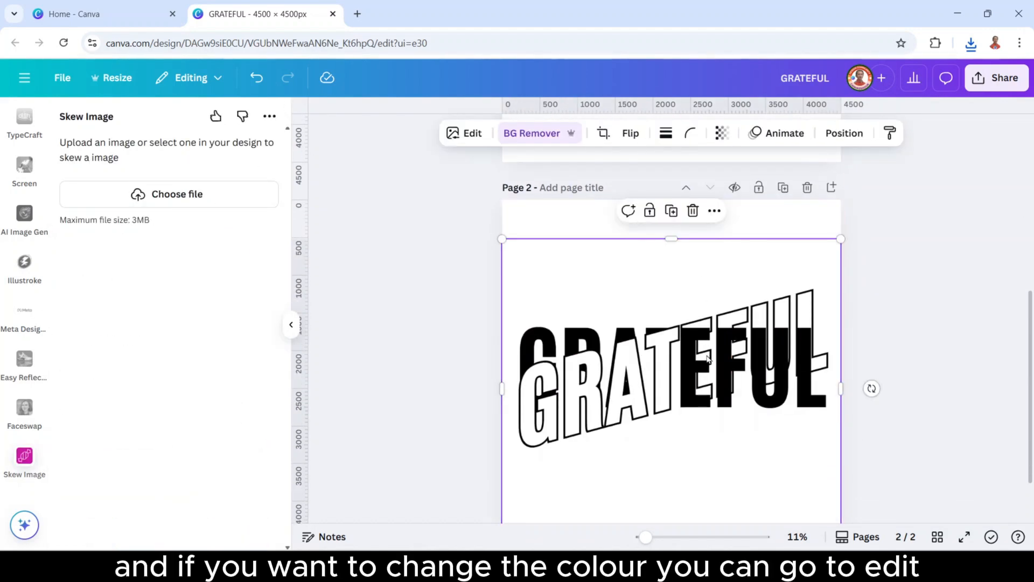
pyautogui.click(474, 135)
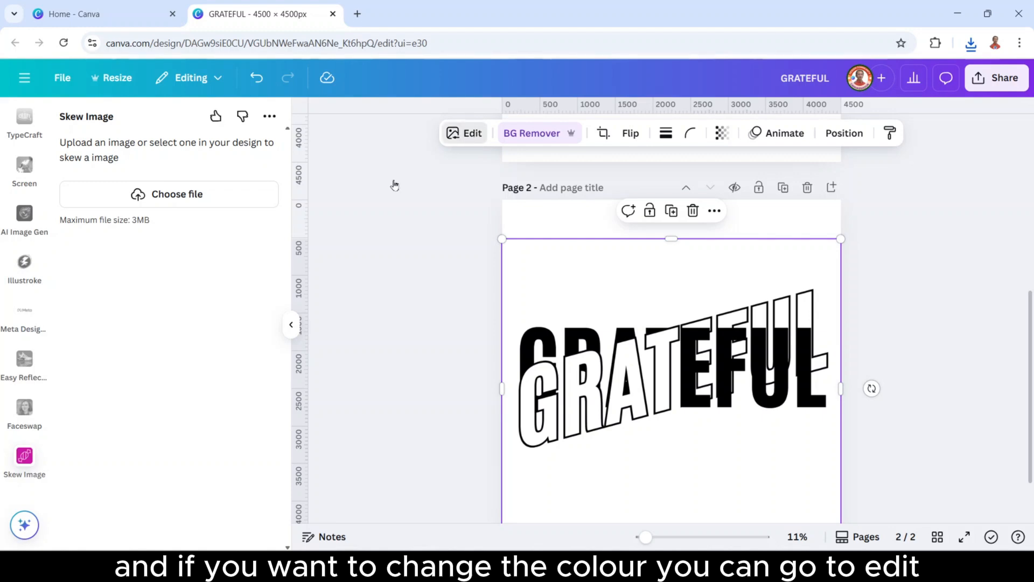
pyautogui.scroll(-3, 157, 339)
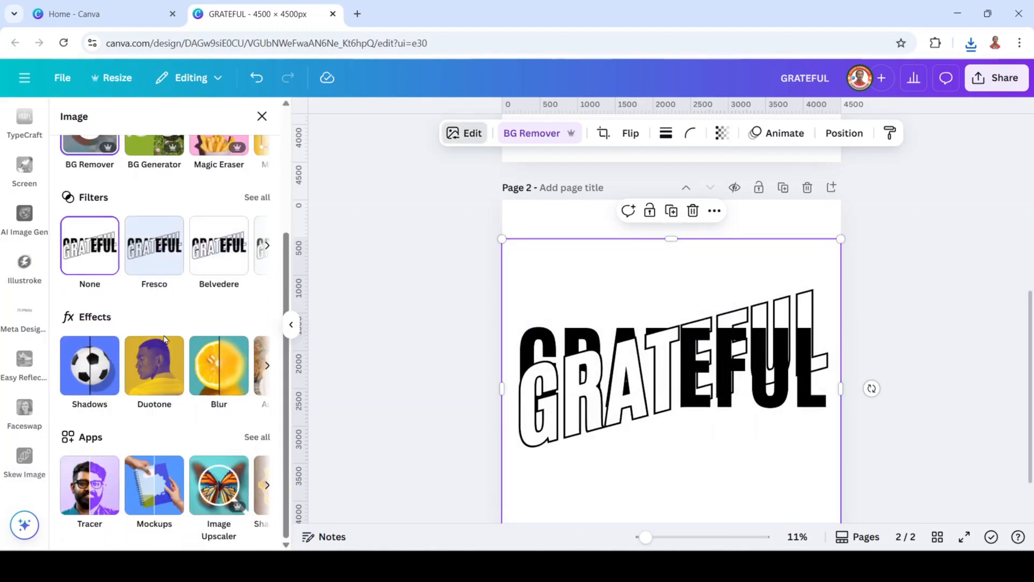
pyautogui.click(151, 389)
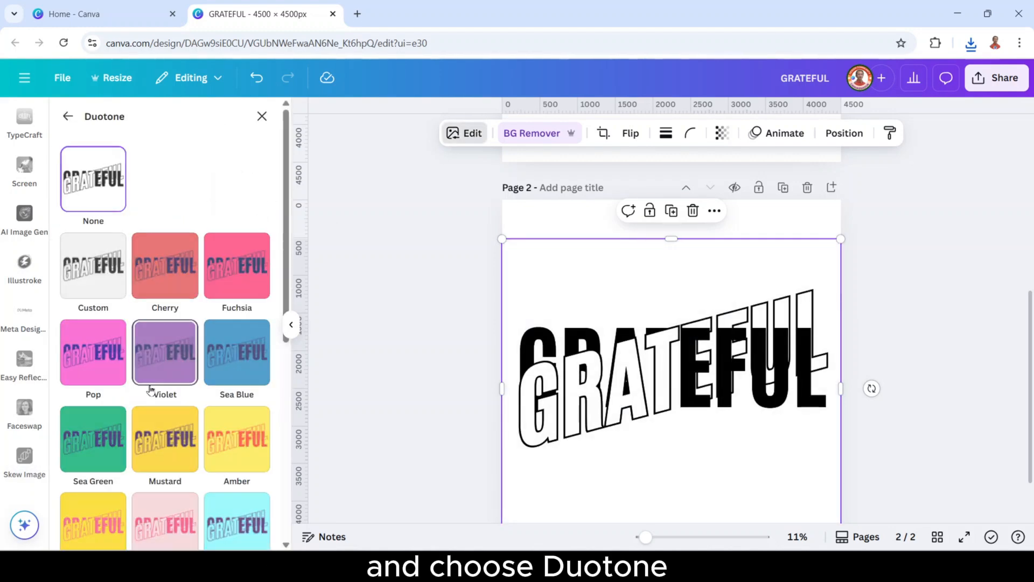
pyautogui.click(93, 276)
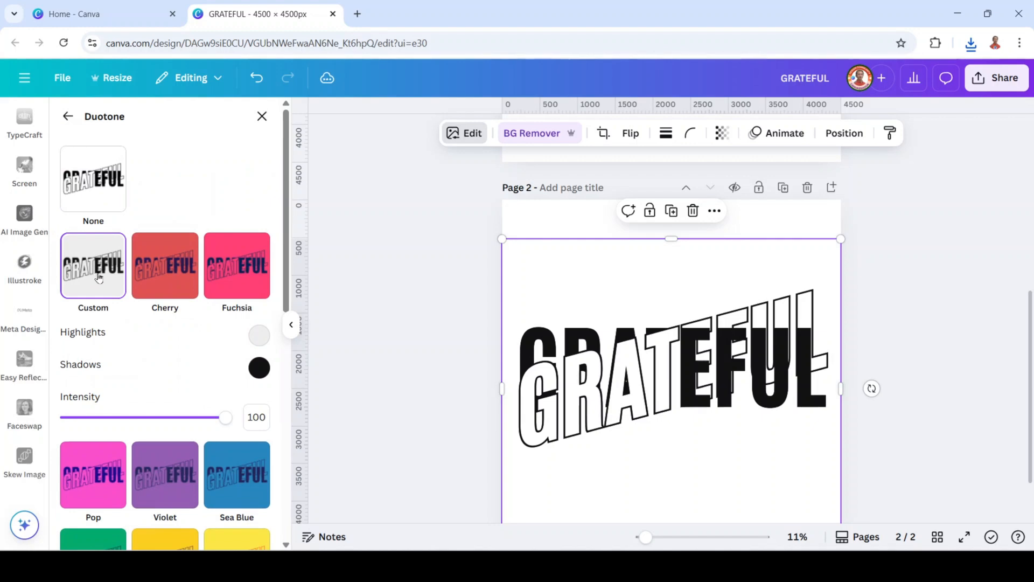
pyautogui.click(256, 371)
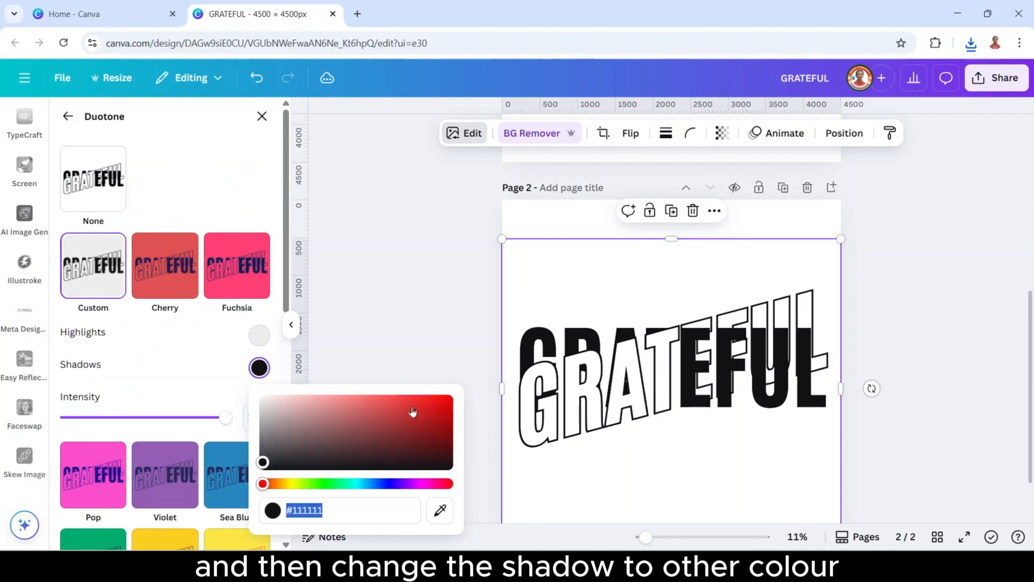
pyautogui.moveTo(413, 412); pyautogui.dragTo(443, 397)
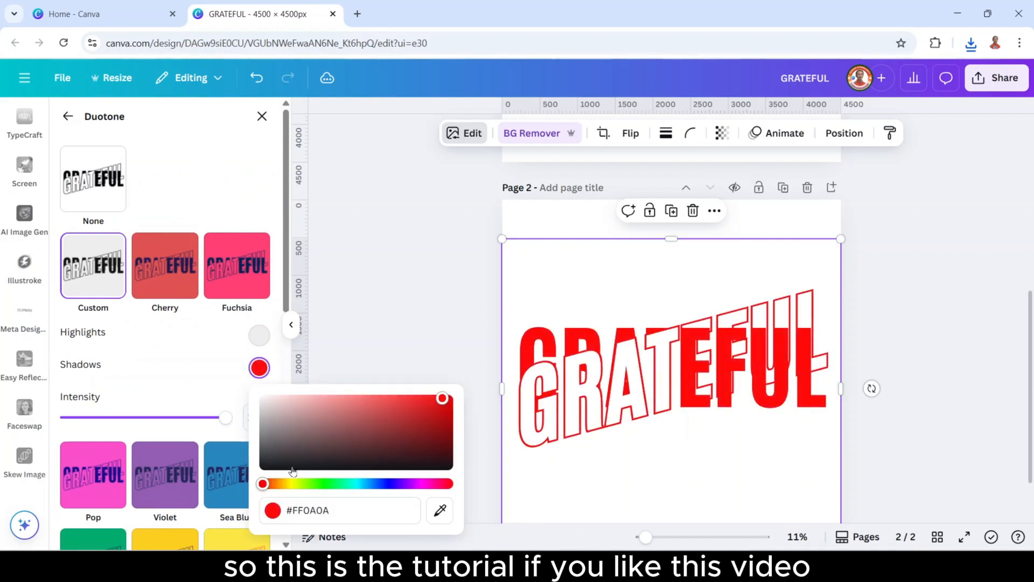
# Set the Duotone shadows color of the GRATEFUL image to black
pyautogui.moveTo(286, 484); pyautogui.dragTo(263, 484)
pyautogui.click(263, 467)
pyautogui.click(765, 477)
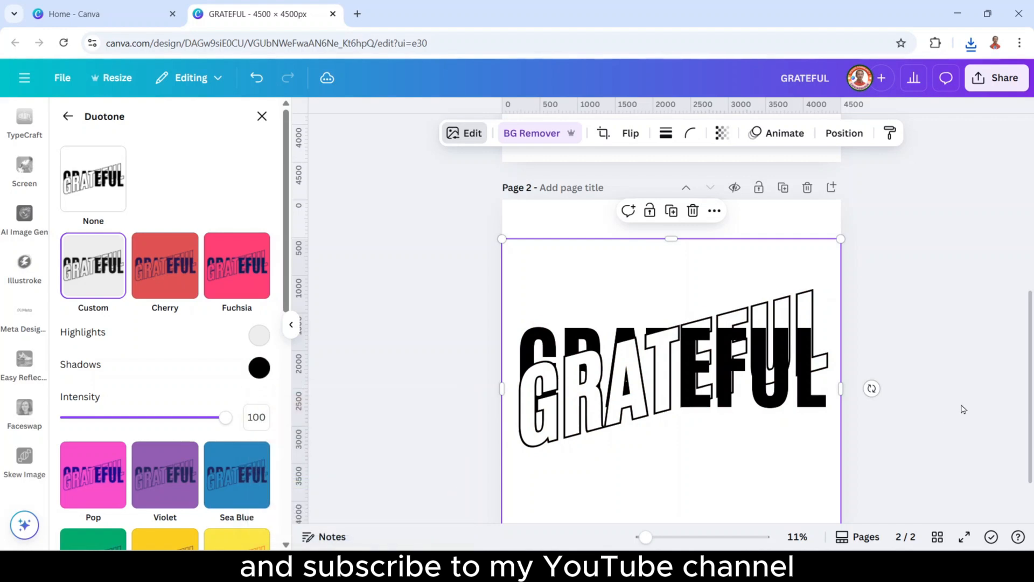
pyautogui.scroll(-2, 944, 393)
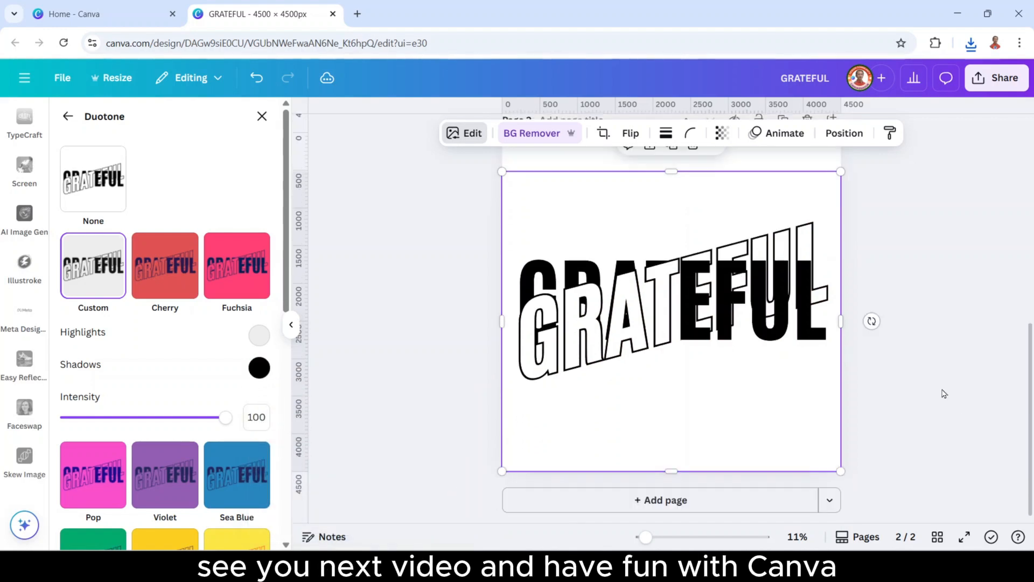